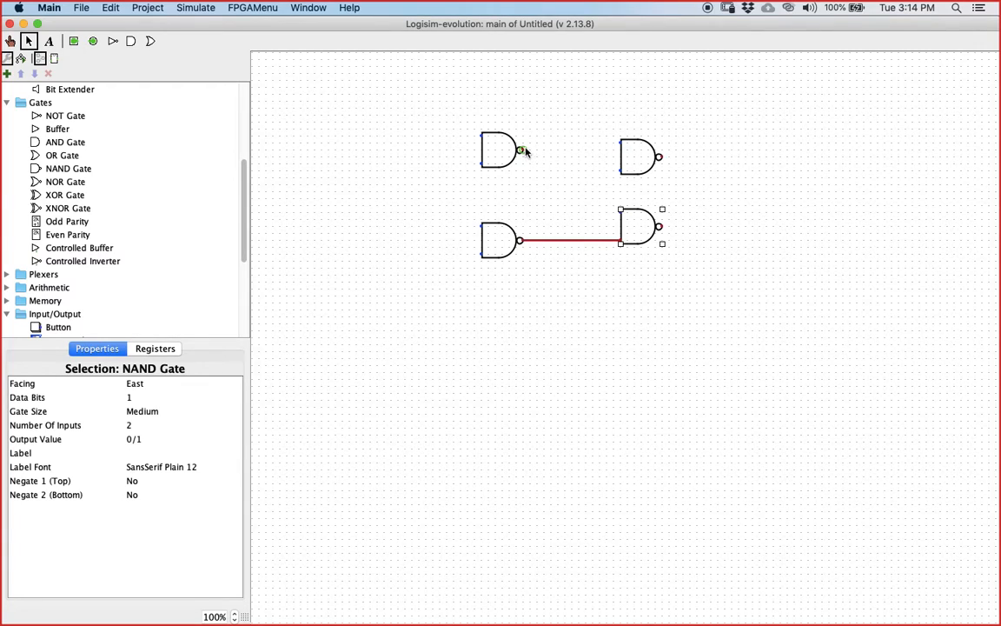
Step: Wire the upper-left NAND output to the upper-right NAND and run an input wire leftward from the upper-left NAND's upper input
mouse_move(521, 150)
left_mouse_down()
mouse_move(619, 151)
mouse_move(607, 148)
left_mouse_up()
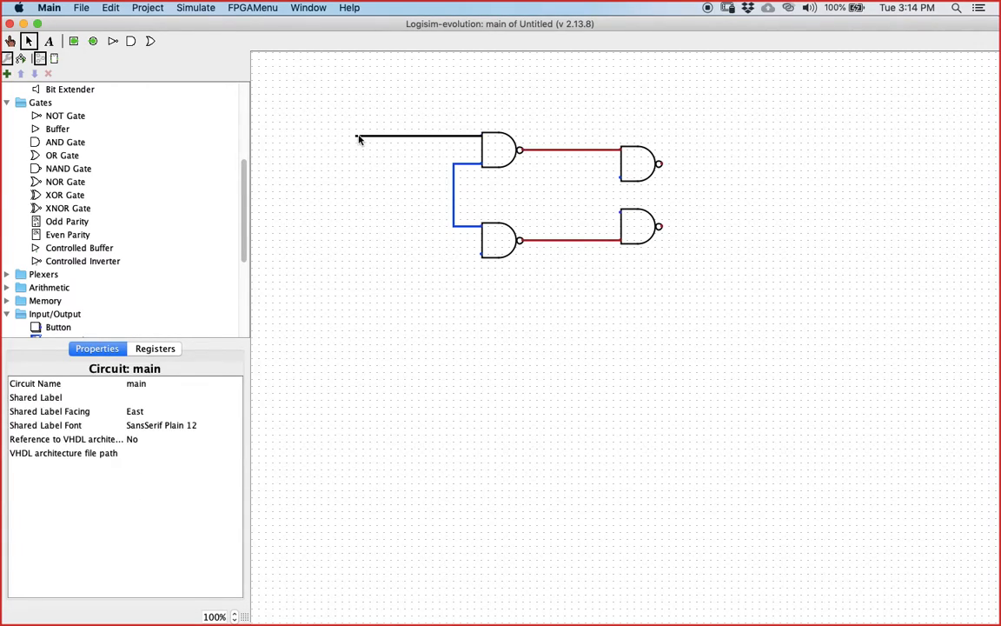
left_click_drag(359, 139, 357, 138)
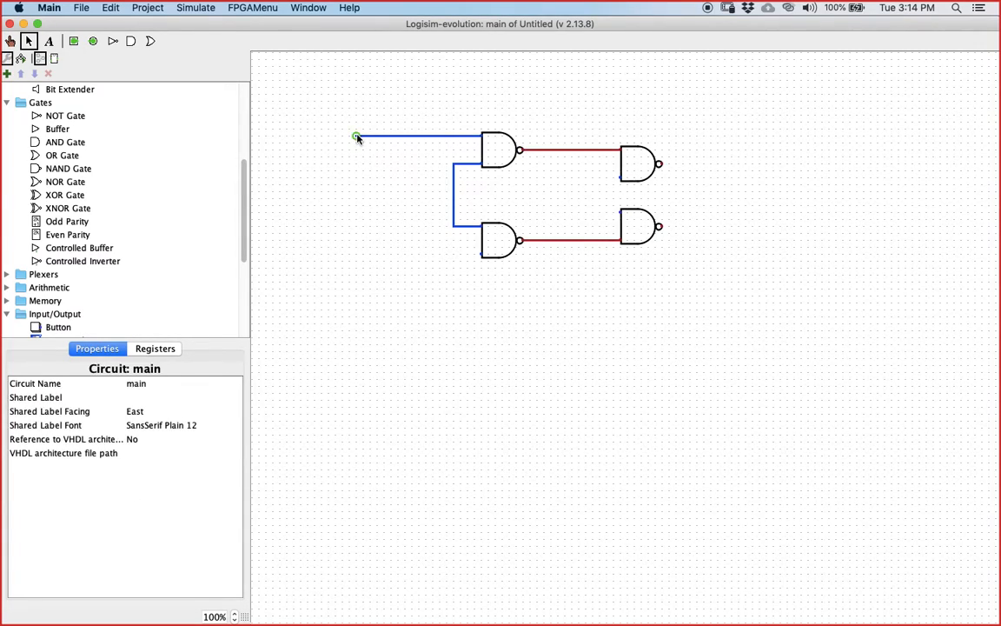
Step: Add a NOT gate between the input wire and the lower-left NAND's lower input, and cross-couple the two right-hand NAND gates
left_click(39, 115)
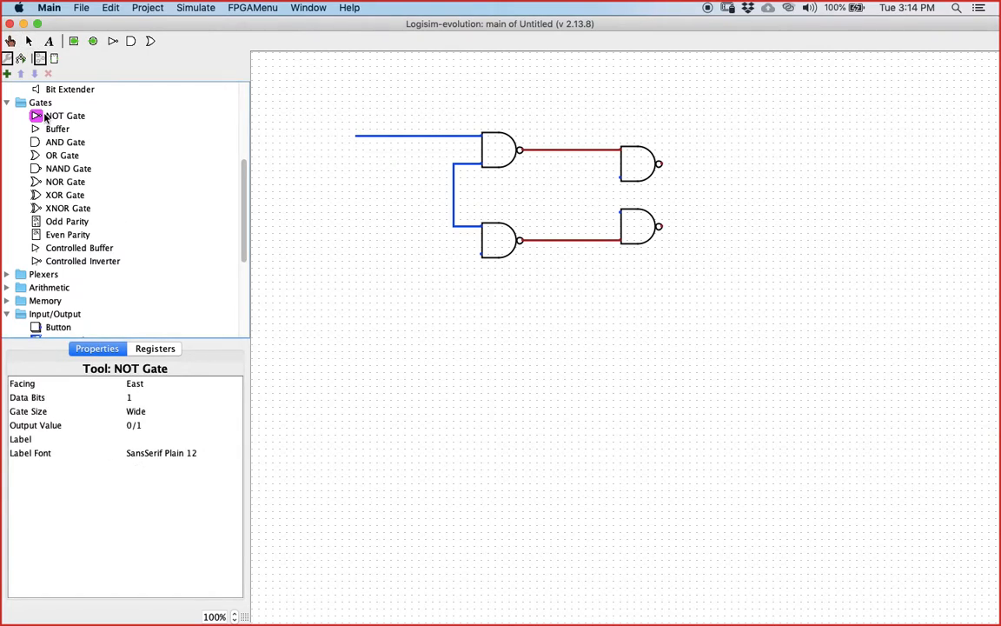
left_click(422, 254)
left_click_drag(426, 254, 484, 255)
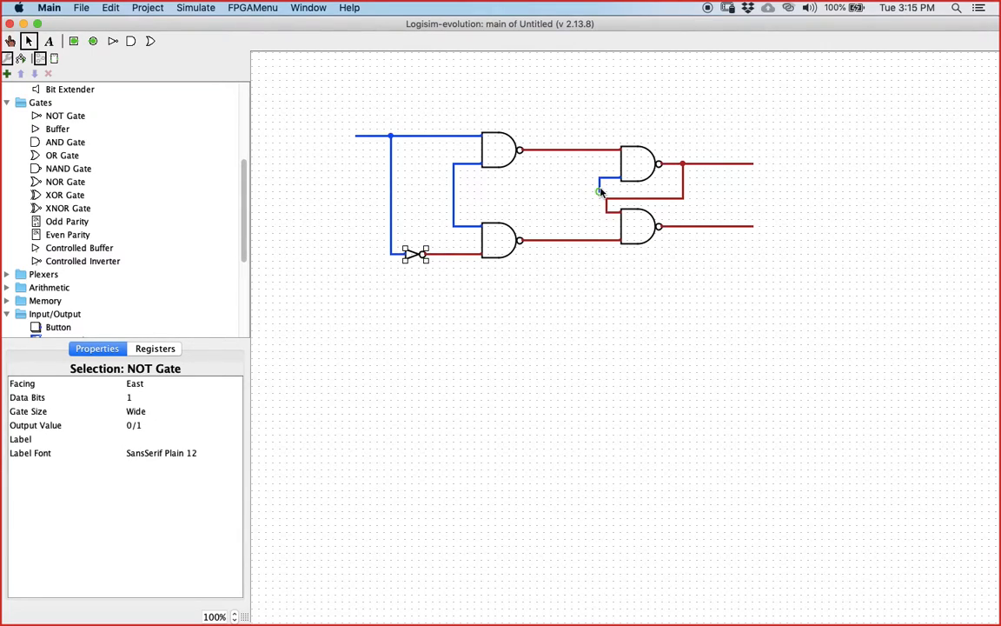
mouse_move(599, 192)
left_mouse_down()
mouse_move(706, 193)
mouse_move(706, 226)
left_mouse_up()
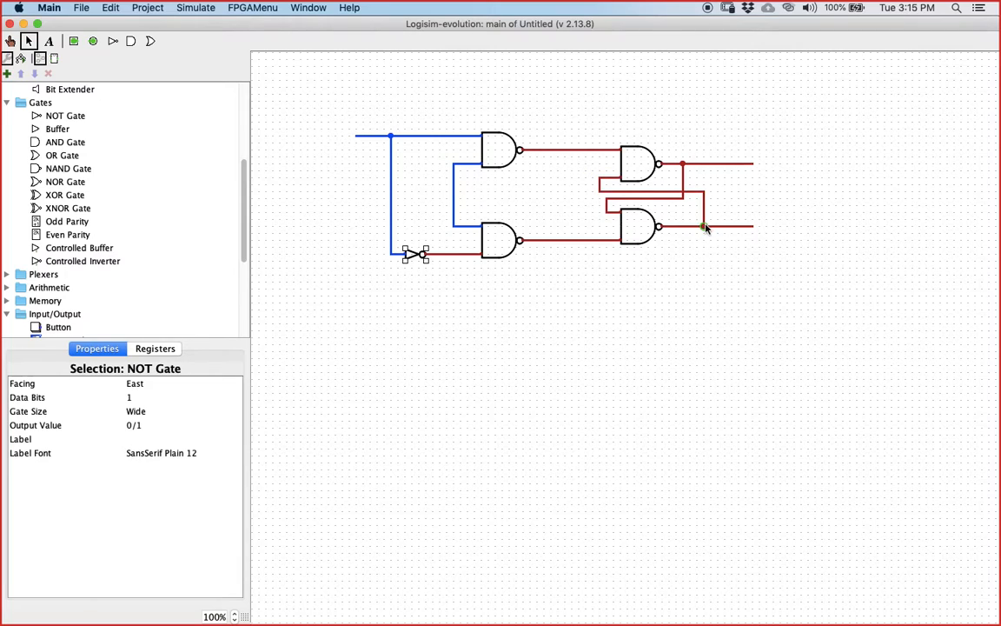
Step: Place an output pin at the end of each of the two right-hand NAND output wires
left_click(93, 40)
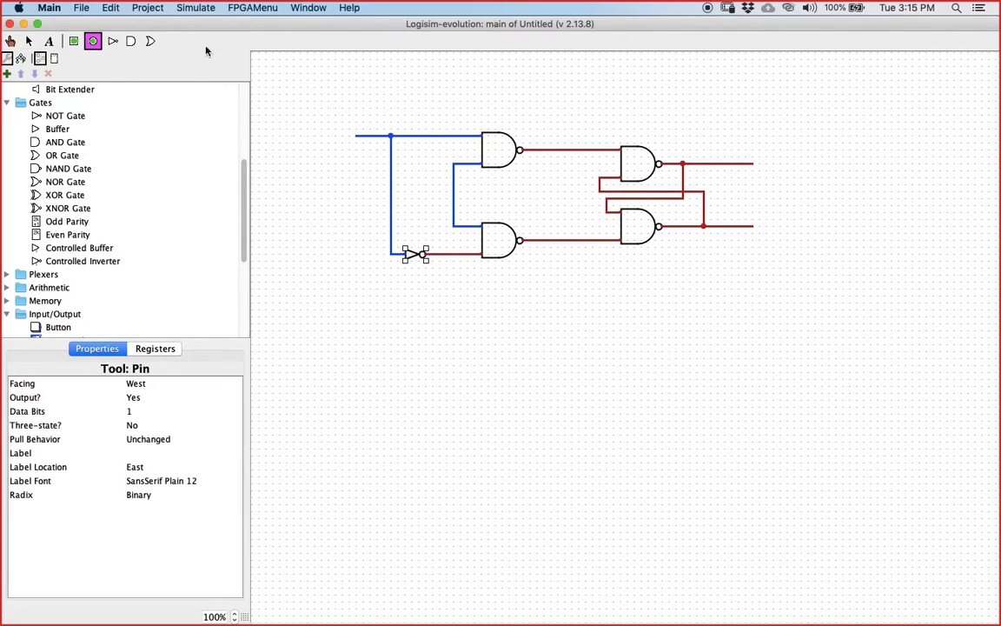
left_click(760, 163)
left_click(95, 41)
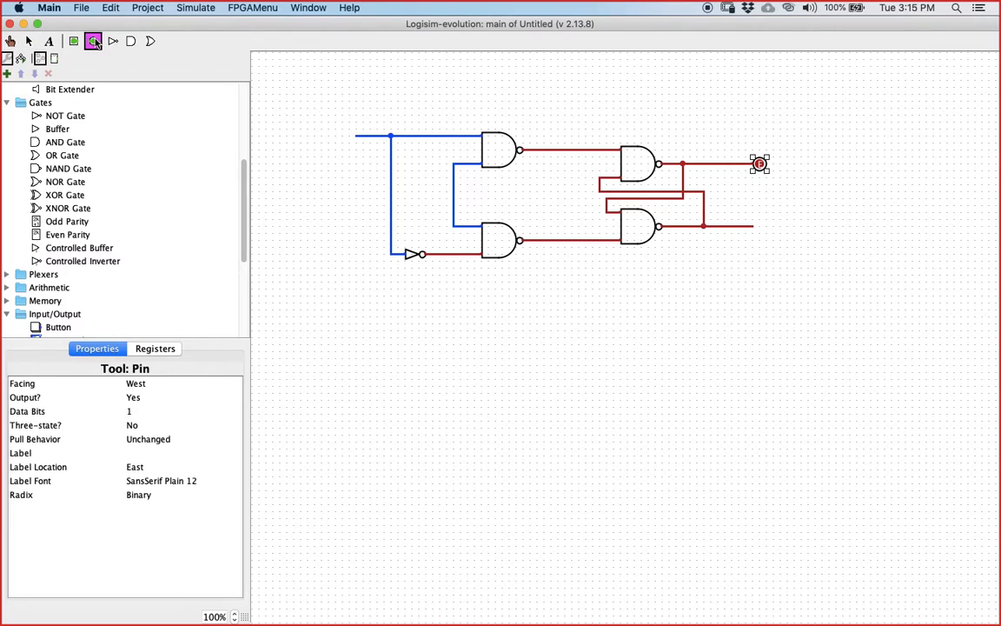
left_click(760, 226)
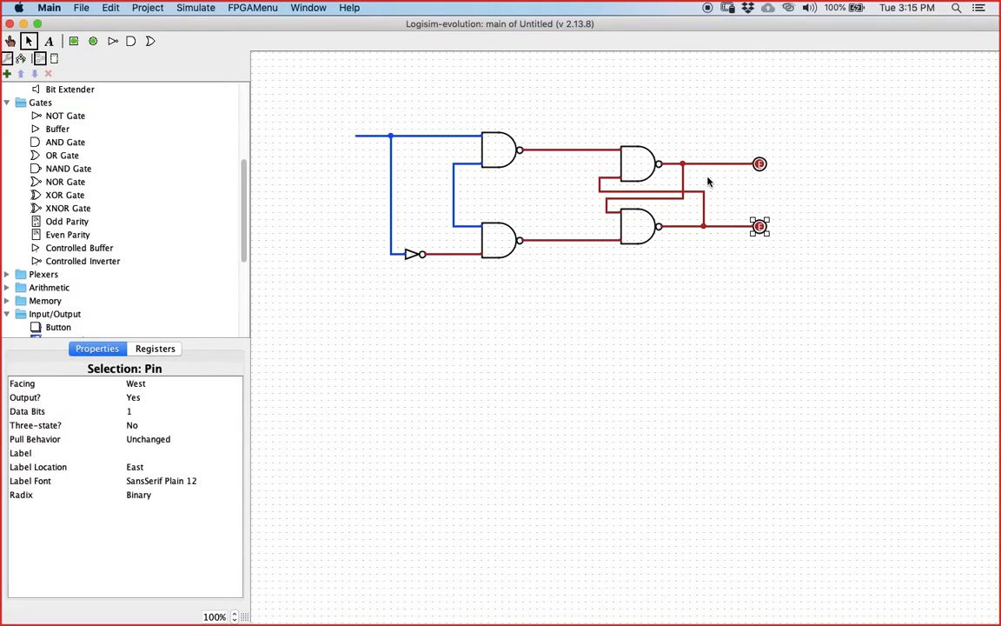
Step: Label the upper output pin Q
left_click(782, 168)
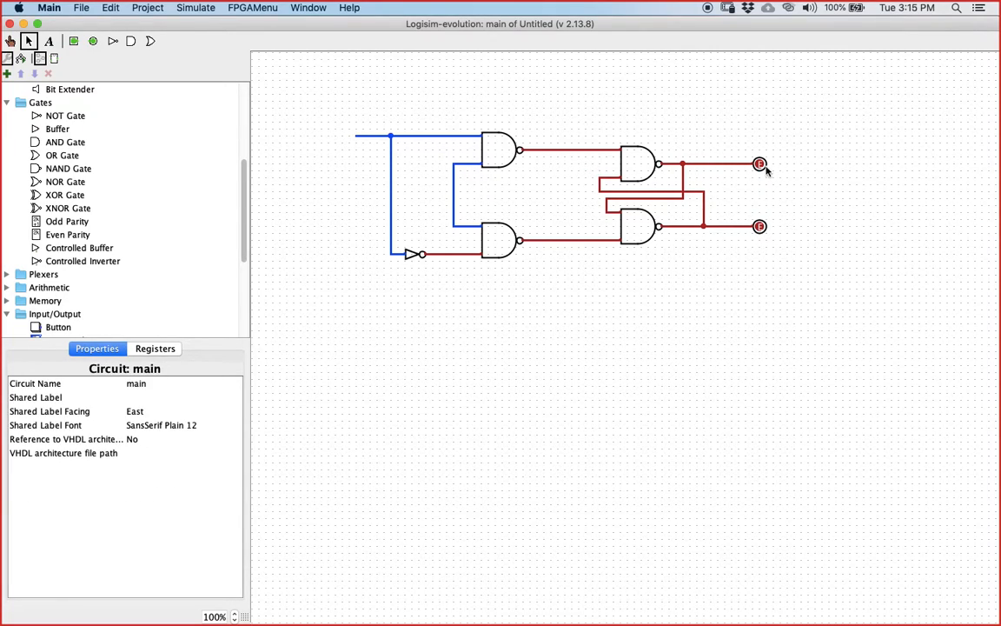
left_click(763, 166)
left_click(146, 453)
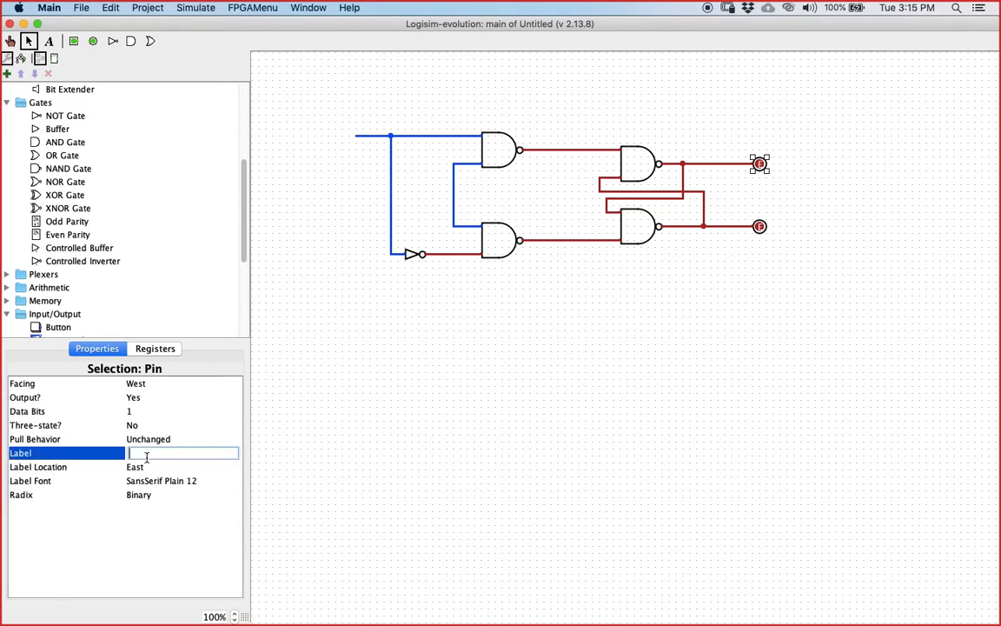
type("Q")
key("Return")
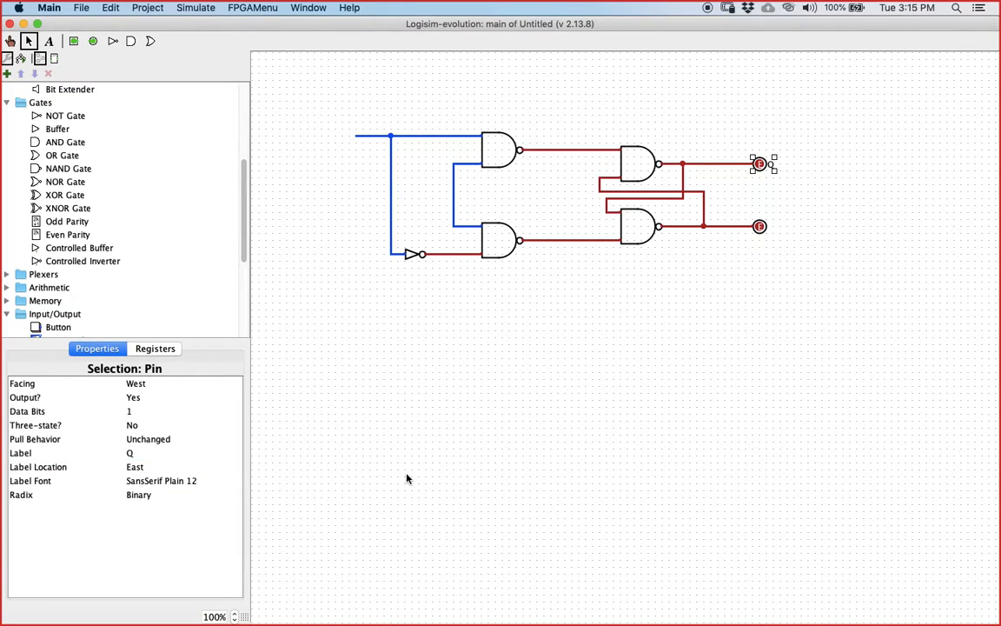
left_click(563, 476)
Step: Label the lower output pin Qb
left_click(762, 226)
left_click(157, 453)
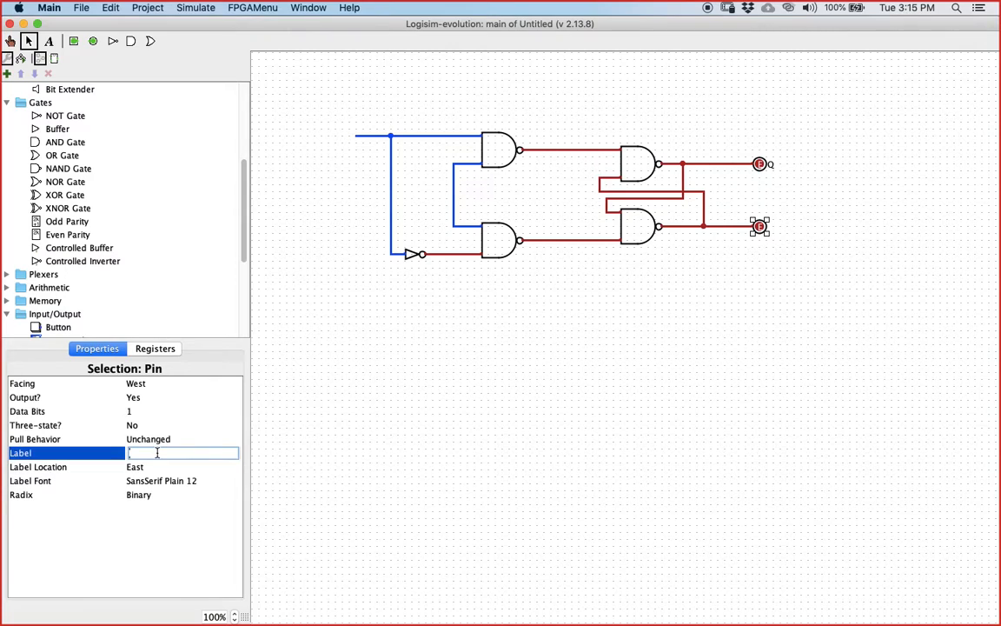
type("Qb")
key("Return")
left_click(650, 339)
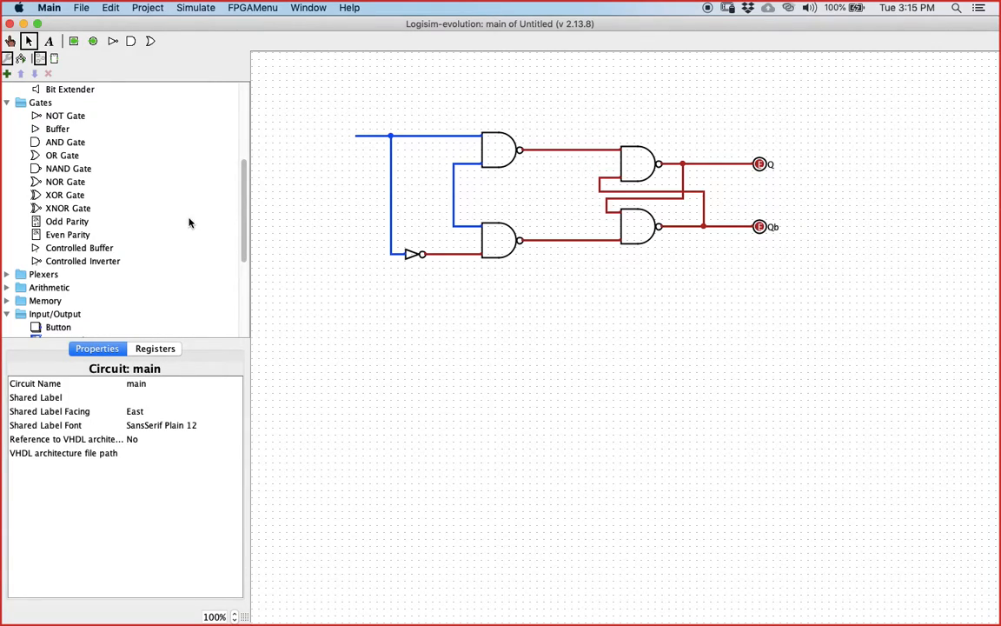
Step: Place a clock left of the circuit and wire it to the shared input line of the two left NAND gates
scroll(32, 165, "up", 1)
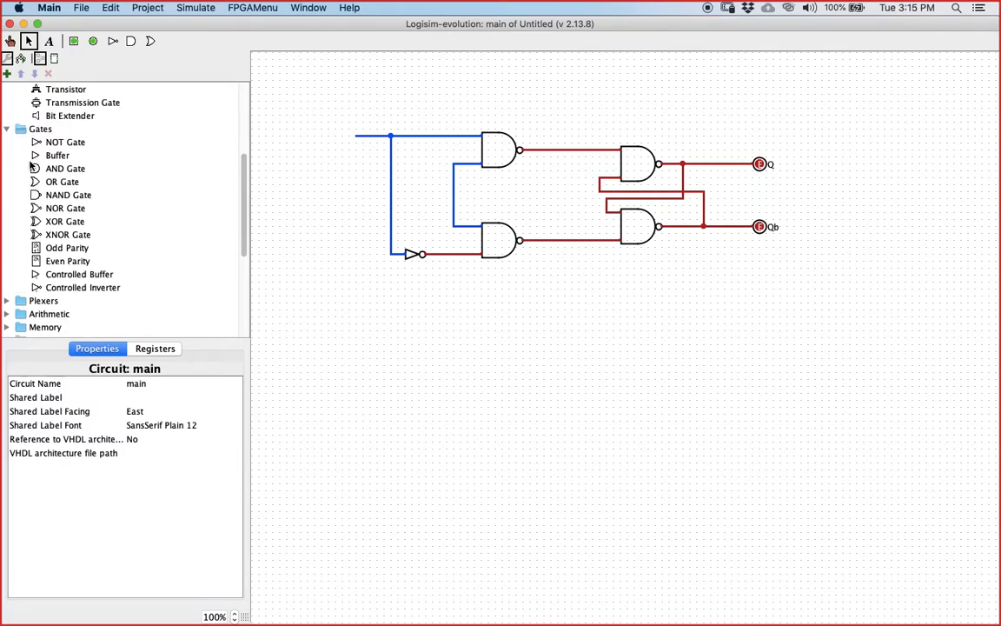
scroll(33, 170, "up", 5)
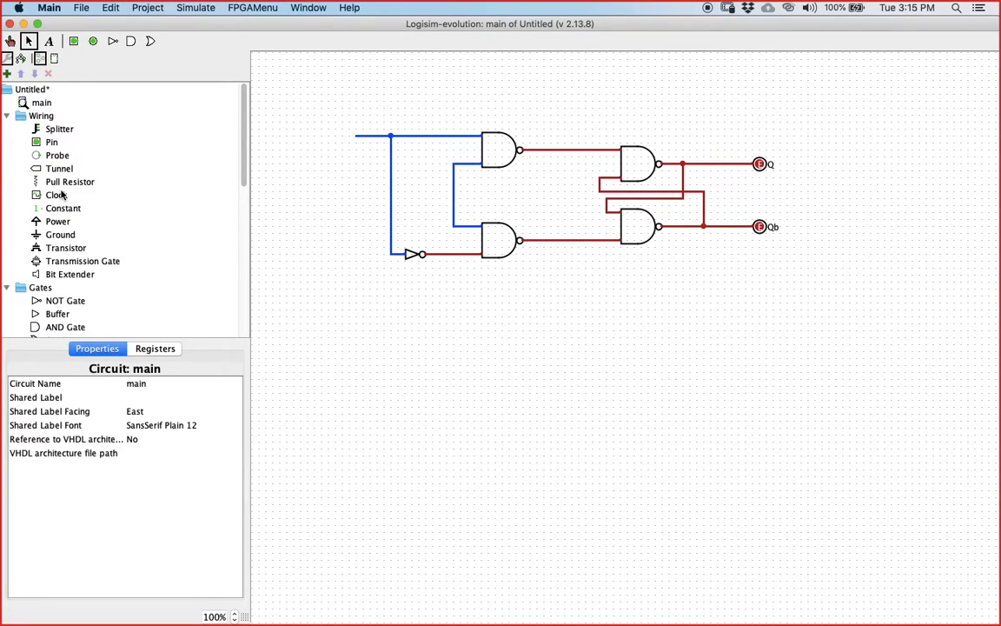
left_click(60, 195)
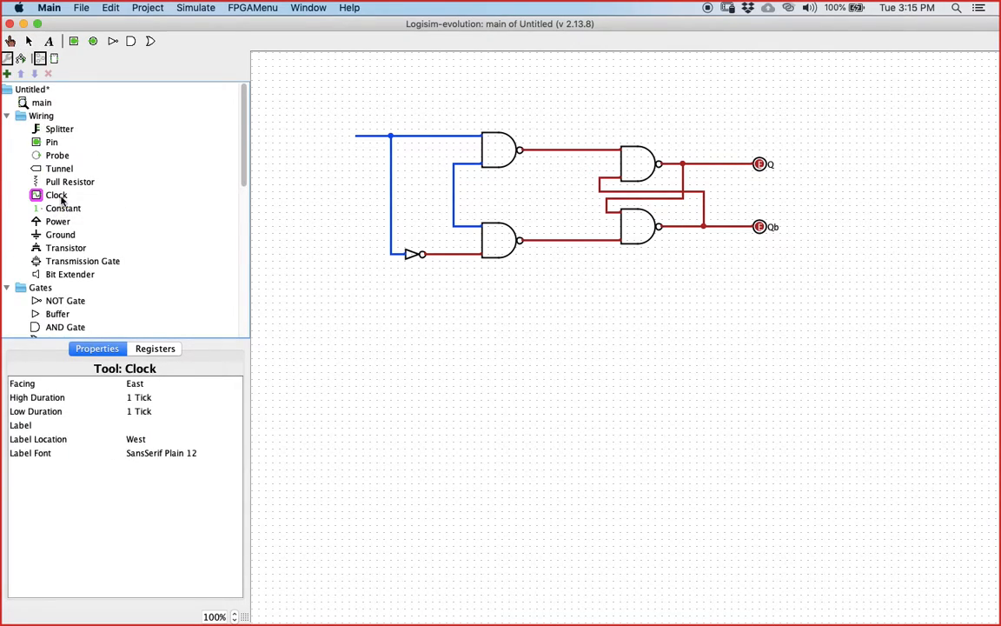
left_click(351, 199)
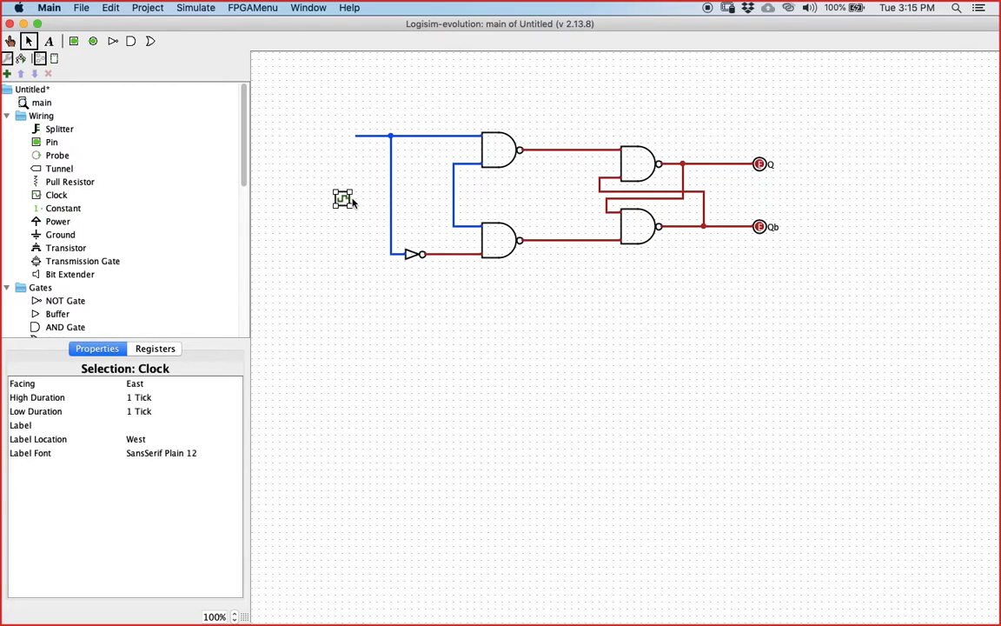
left_click_drag(351, 201, 453, 199)
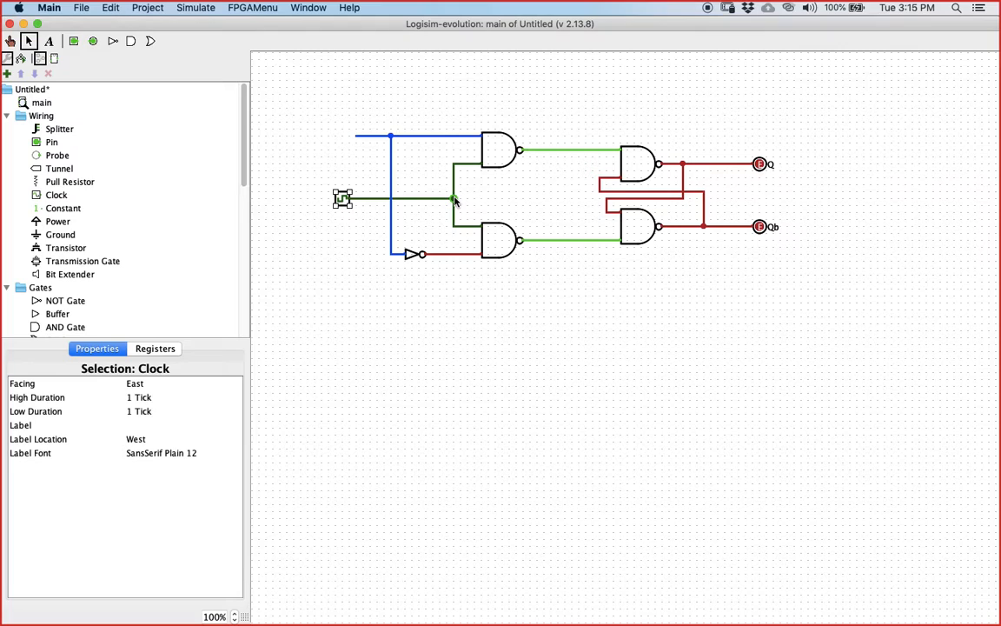
Step: Label the clock feeding the shared NAND inputs clk
left_click(289, 209)
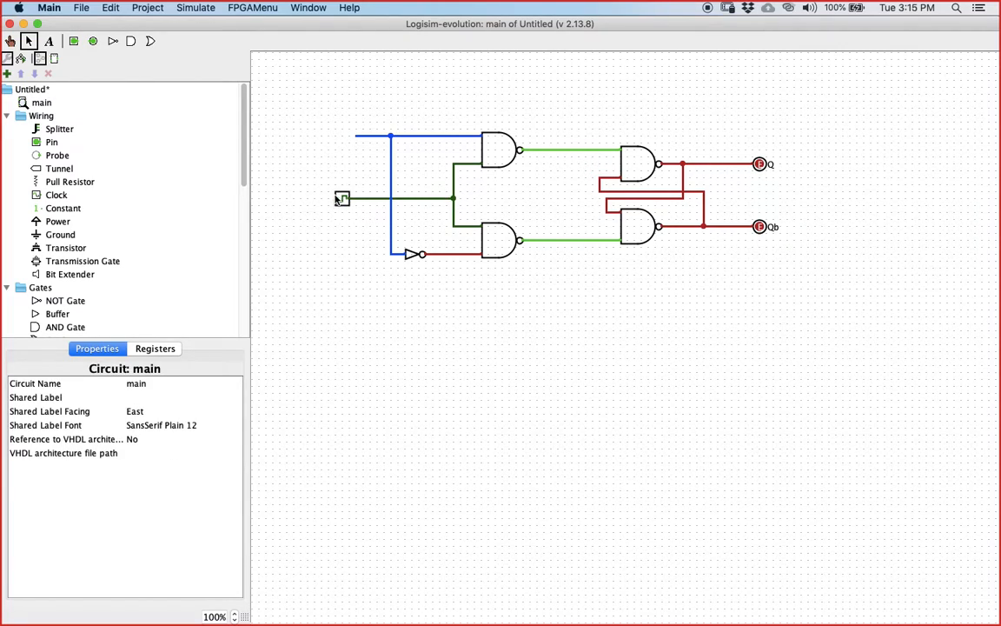
left_click(337, 199)
left_click(139, 425)
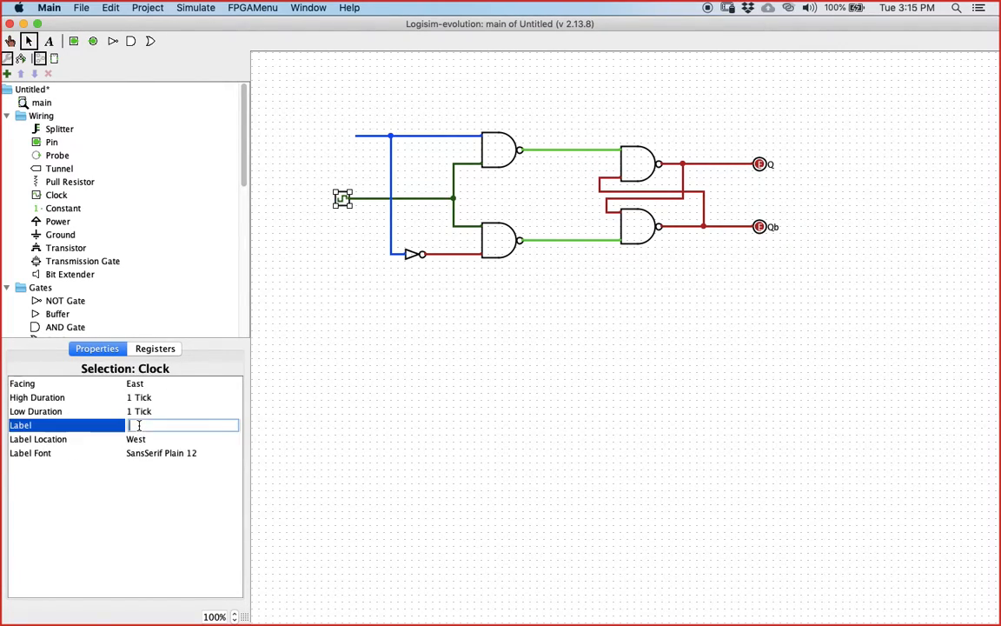
type("clk")
Step: Set both the high and low durations of the clk clock to 5 ticks
left_click(136, 397)
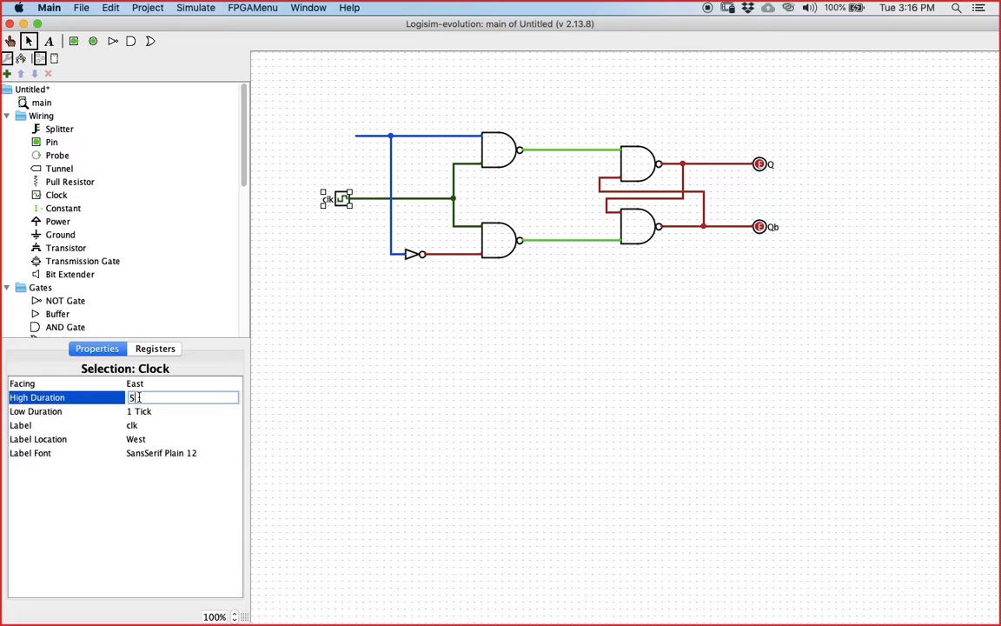
left_click(140, 410)
type("5")
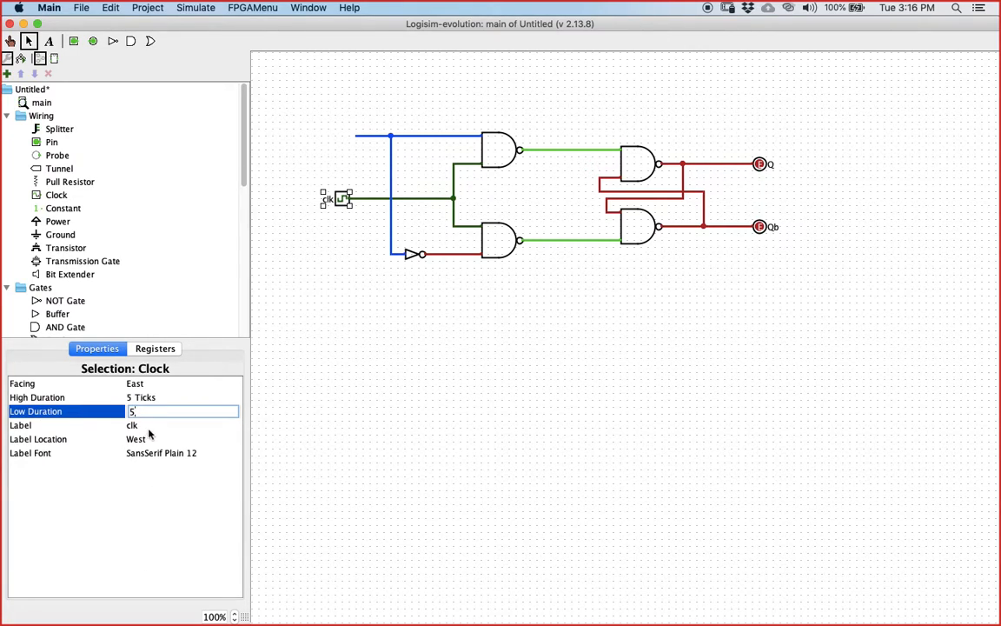
left_click(154, 425)
key("Return")
left_click(539, 285)
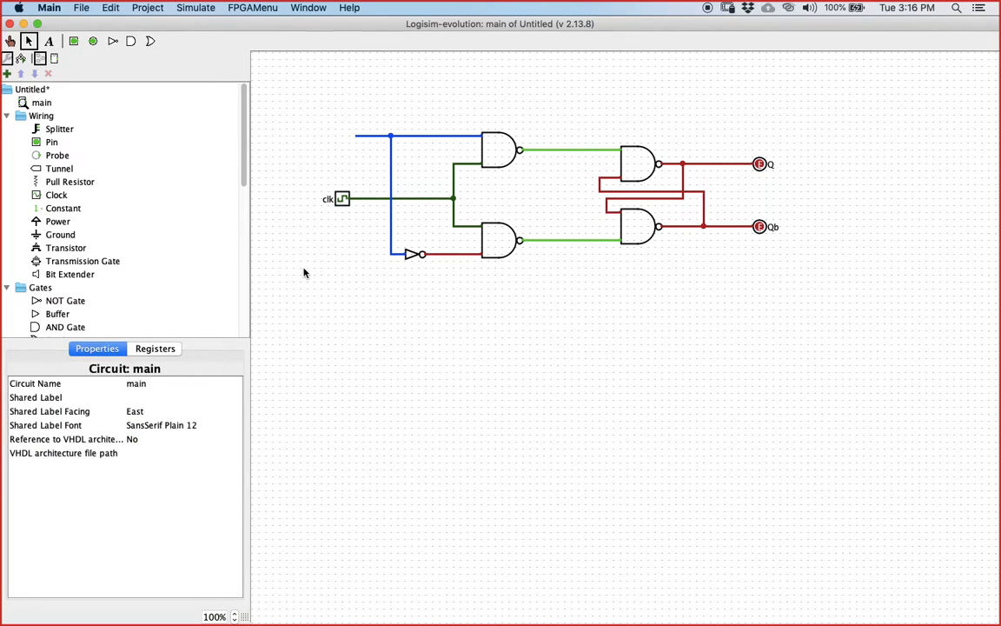
Step: Place a clock at the open end of the upper input wire and set its high and low durations to 3 ticks
left_click(54, 195)
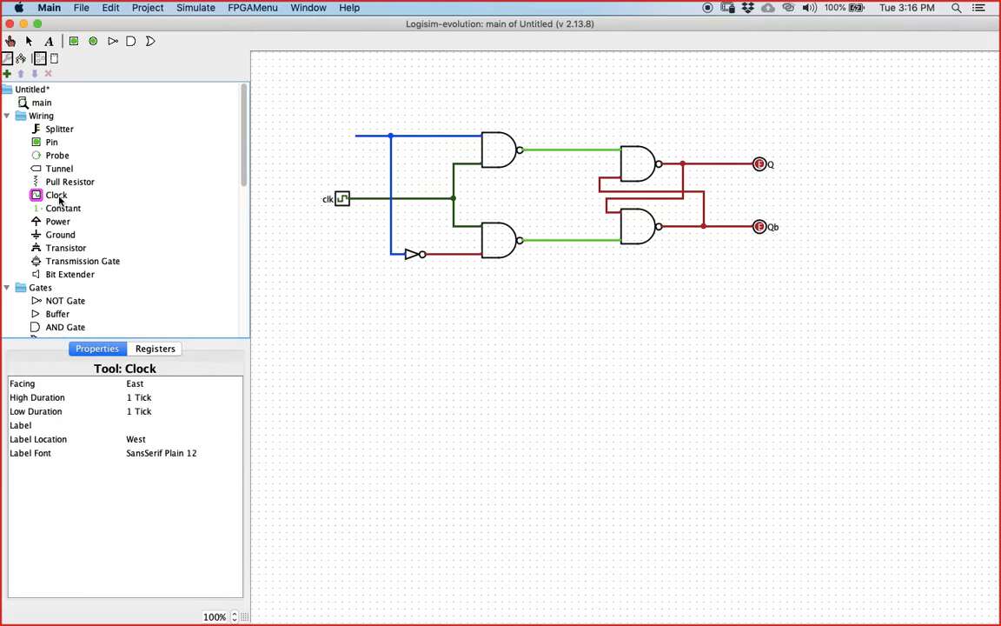
left_click(347, 136)
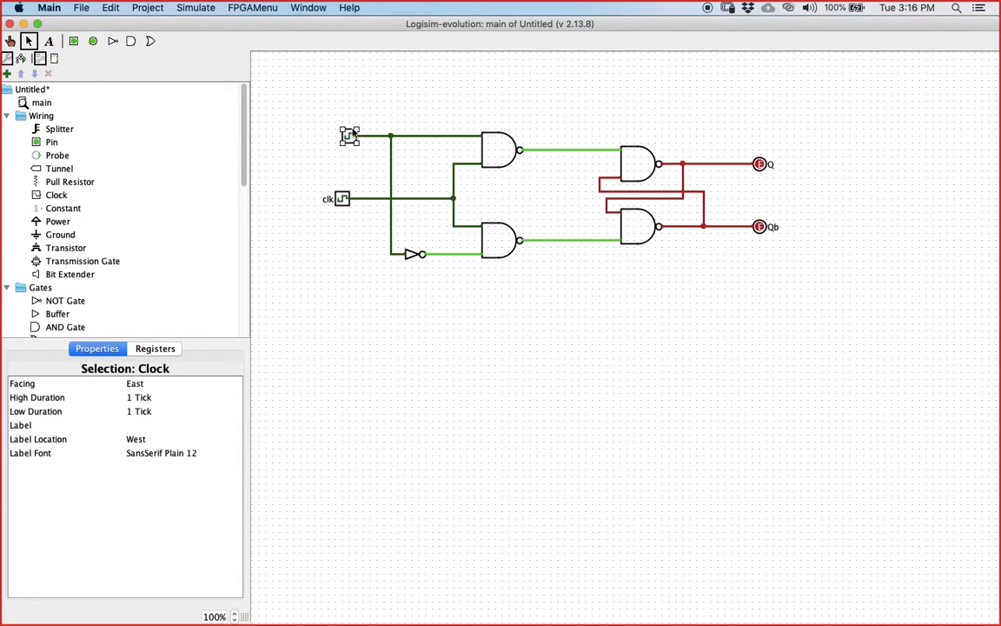
left_click(157, 398)
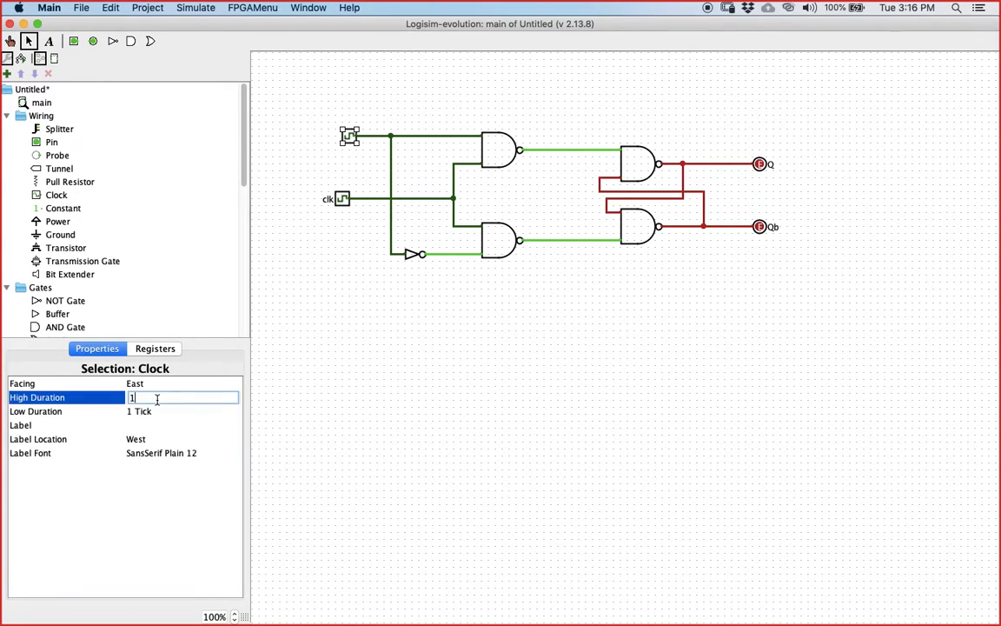
type("3")
left_click(157, 413)
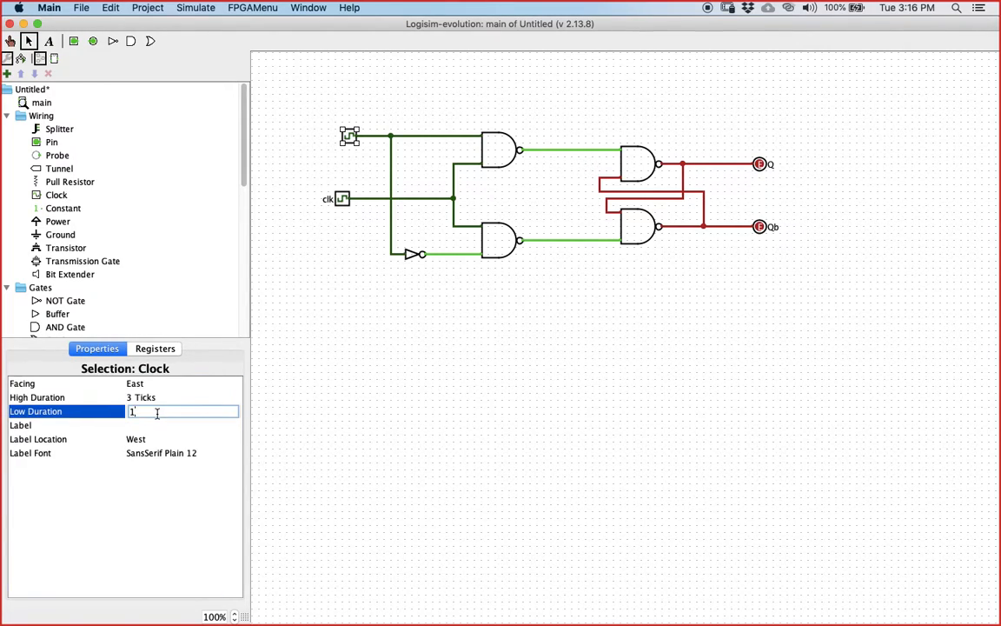
left_click(150, 399)
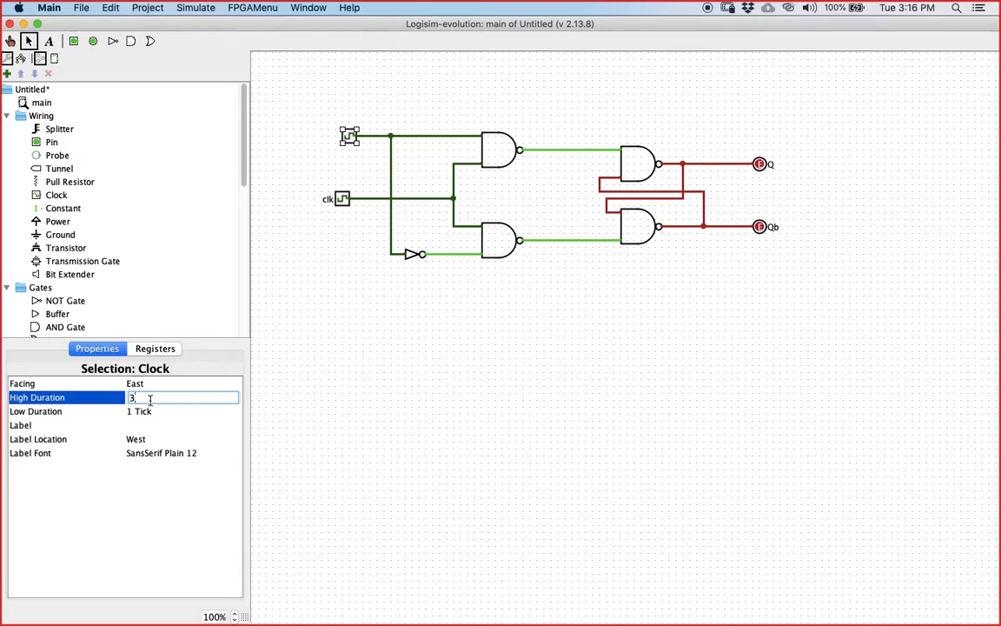
type("3")
left_click(151, 413)
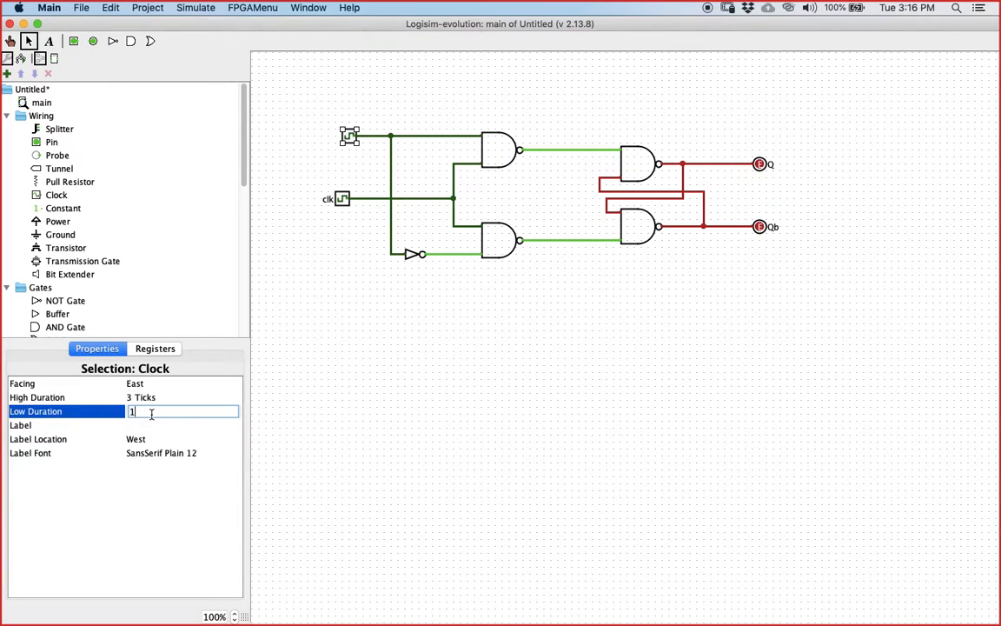
key("BackSpace")
type("3")
left_click(159, 438)
left_click(158, 438)
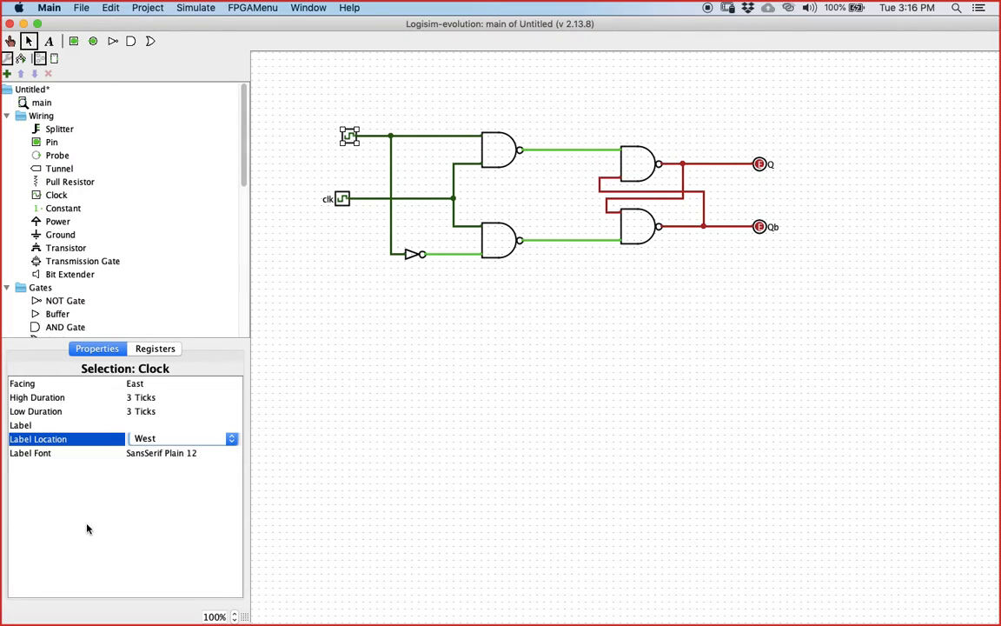
Step: Label the clock on the upper input wire D
left_click(143, 412)
left_click(138, 425)
type("D")
key("Return")
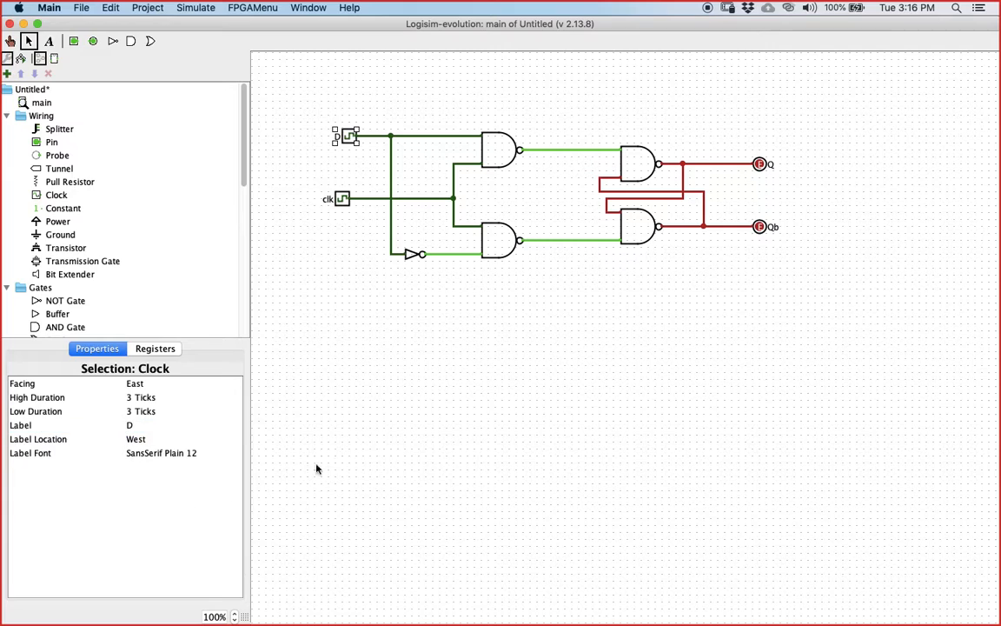
left_click(395, 408)
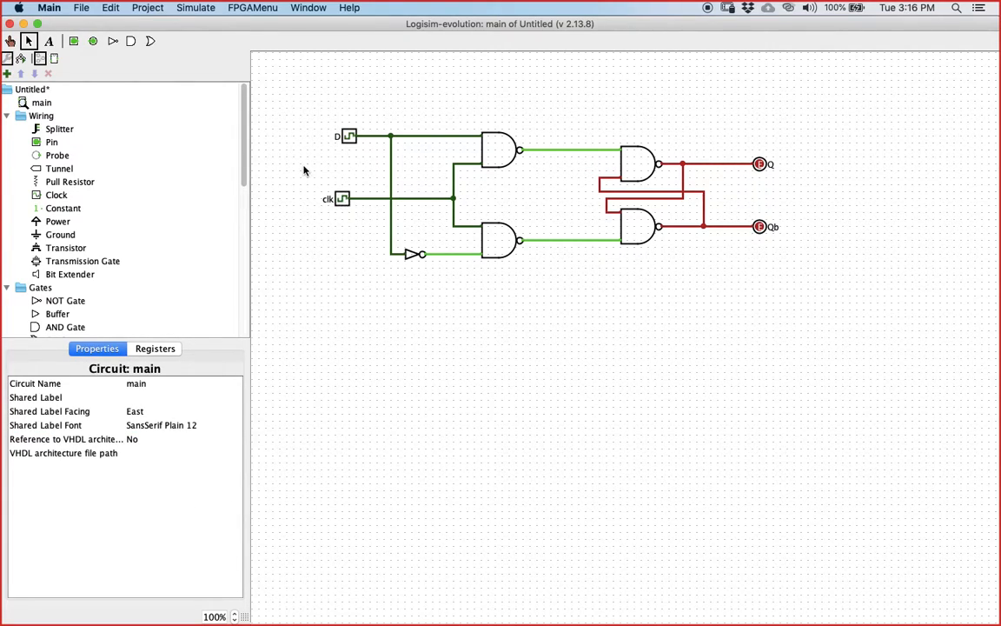
Step: Place a standalone clock in the empty area above the D clock and label it sysclk
left_click(54, 195)
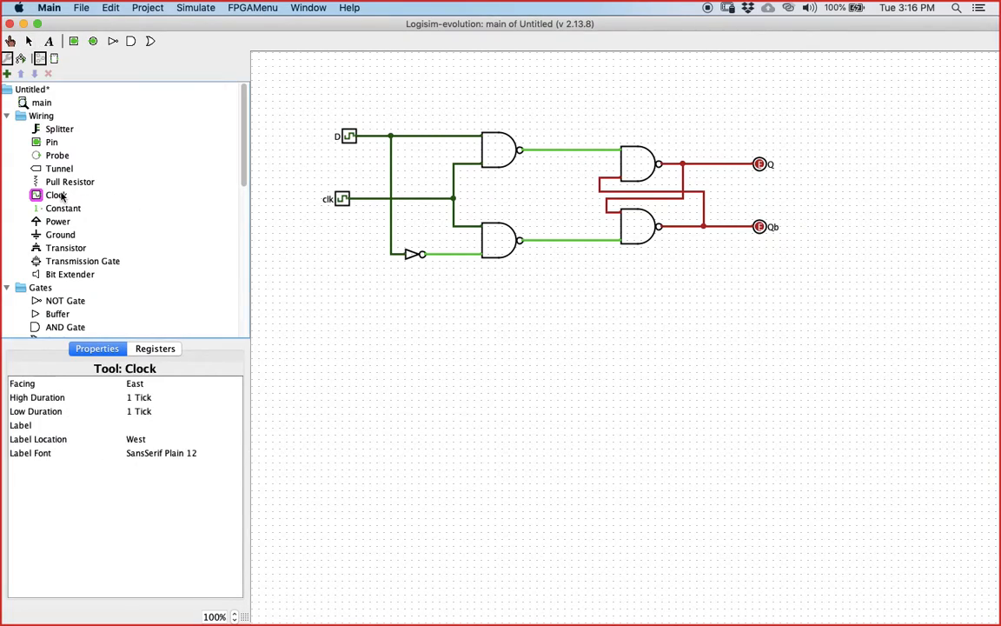
left_click(305, 82)
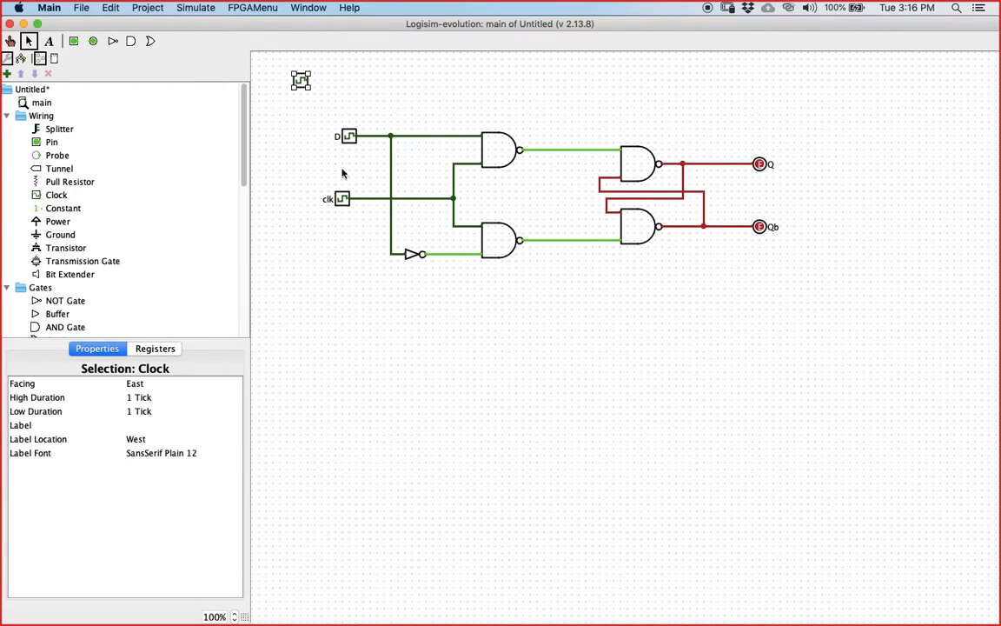
left_click(153, 424)
type("sy")
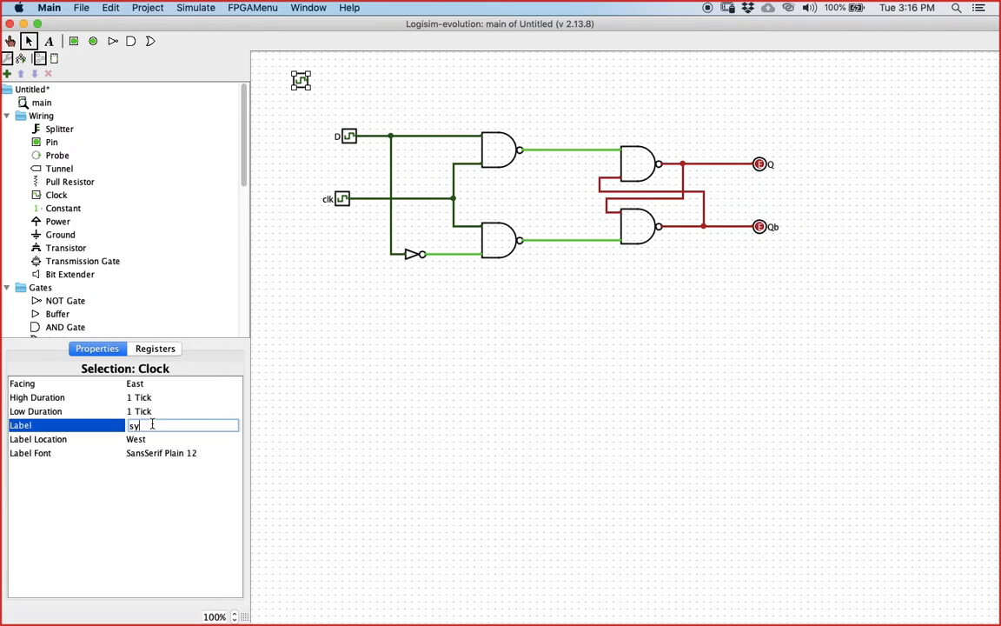
type("sclk")
key("Return")
left_click(296, 395)
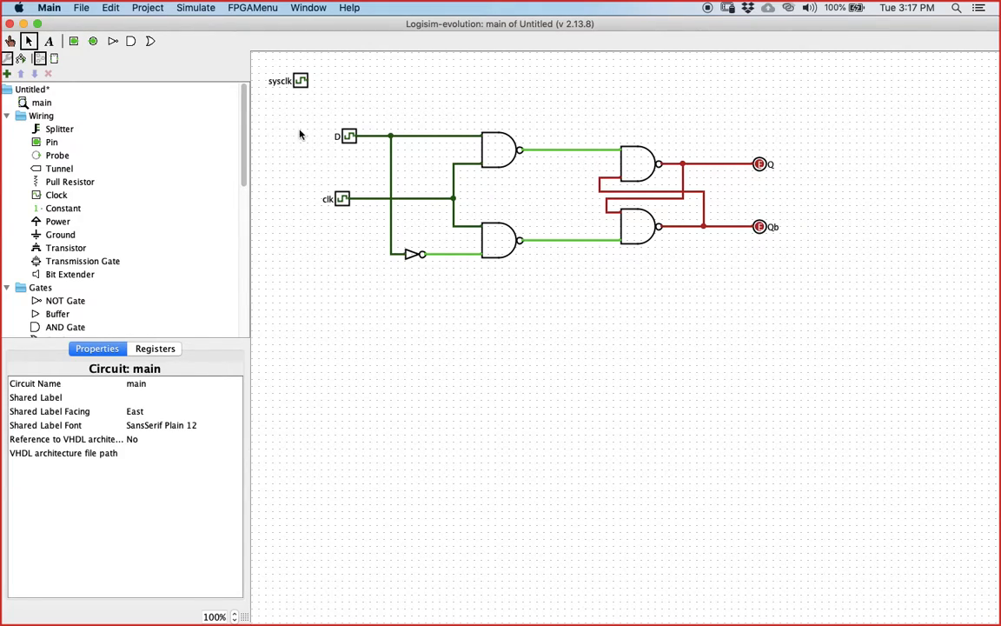
Step: Review the properties of the sysclk, clk and D clocks one after another
left_click(271, 81)
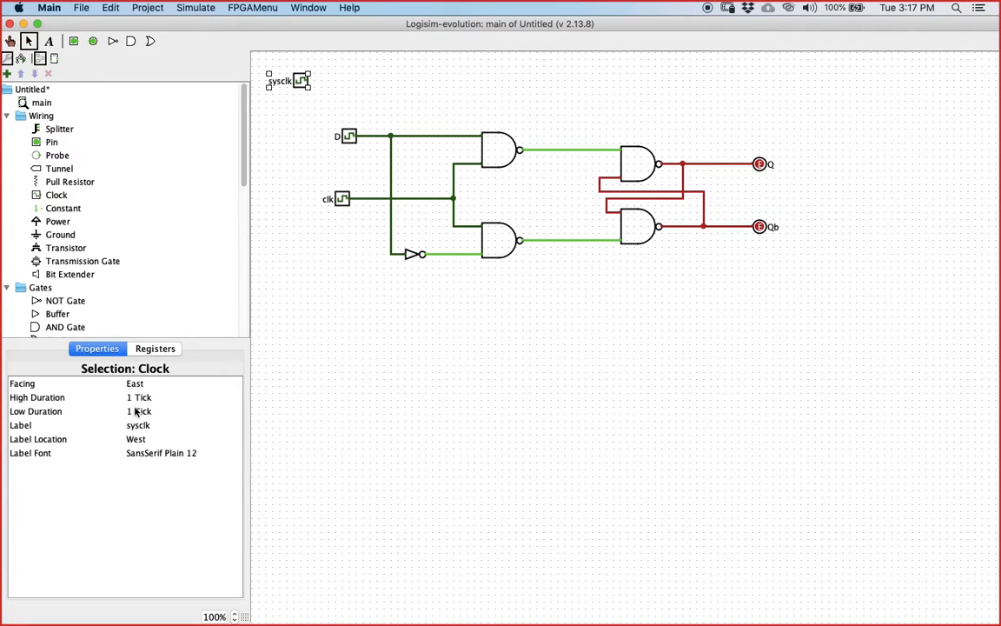
left_click(345, 202)
left_click(350, 139)
left_click_drag(502, 303, 517, 368)
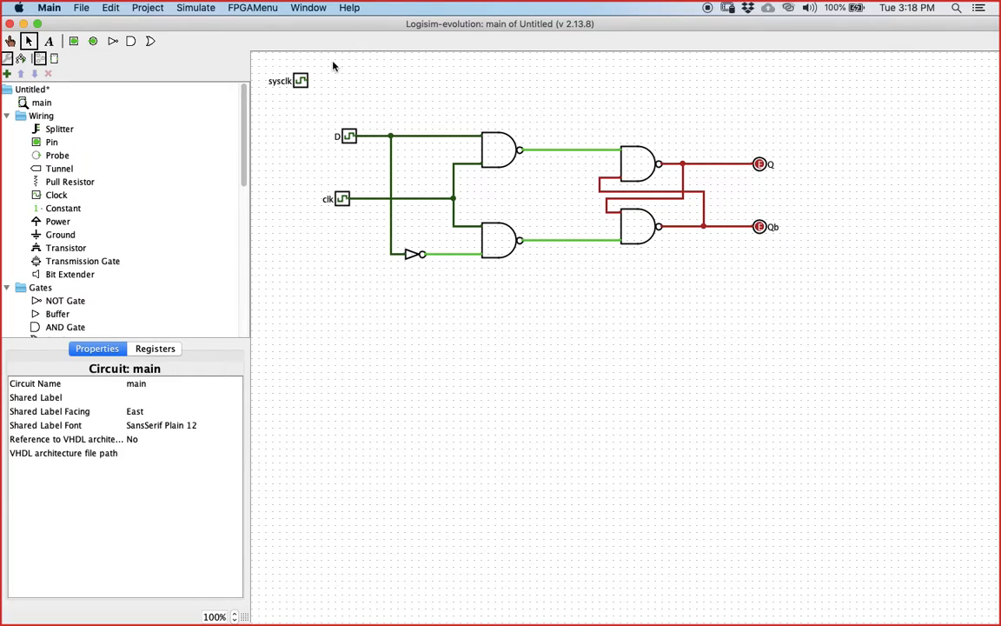
Step: Enable automatic clock ticks for the latch simulation
left_click(195, 9)
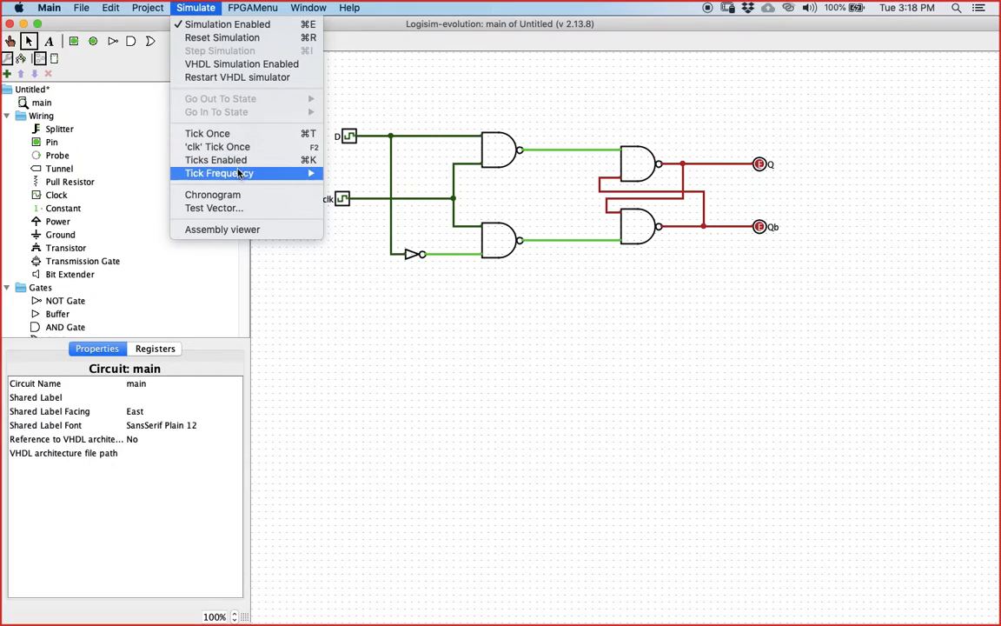
mouse_move(233, 173)
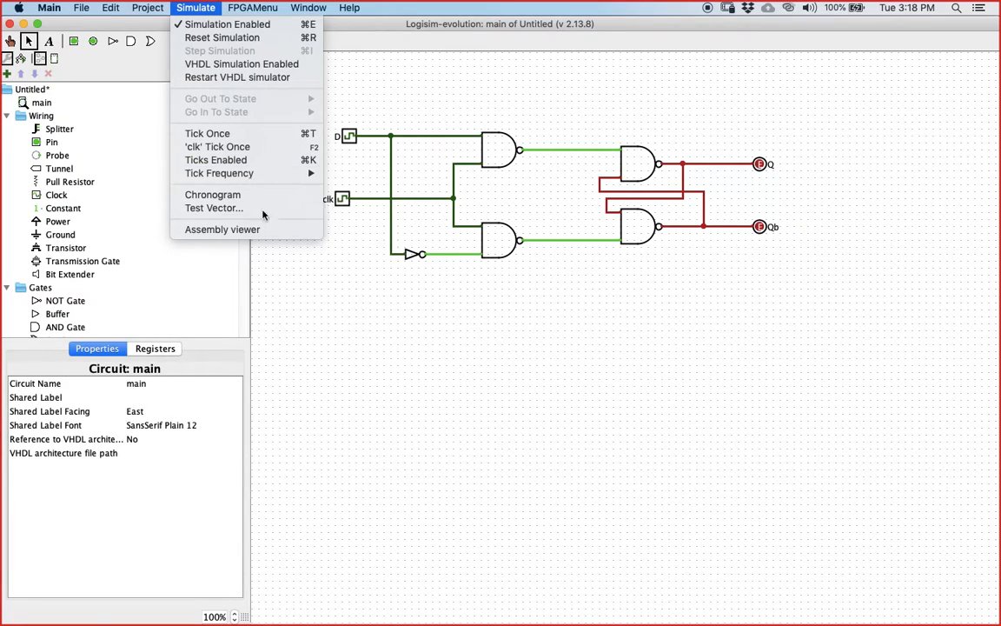
left_click(239, 163)
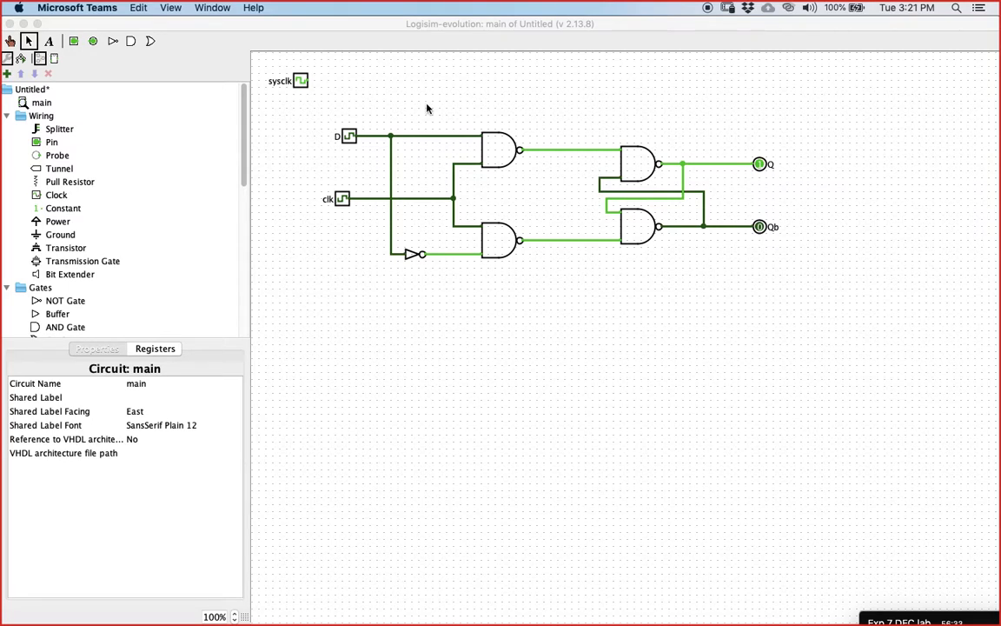
Step: Switch back from Microsoft Teams to Logisim-evolution, run the automatic clock ticks briefly and turn them off again
left_click(171, 8)
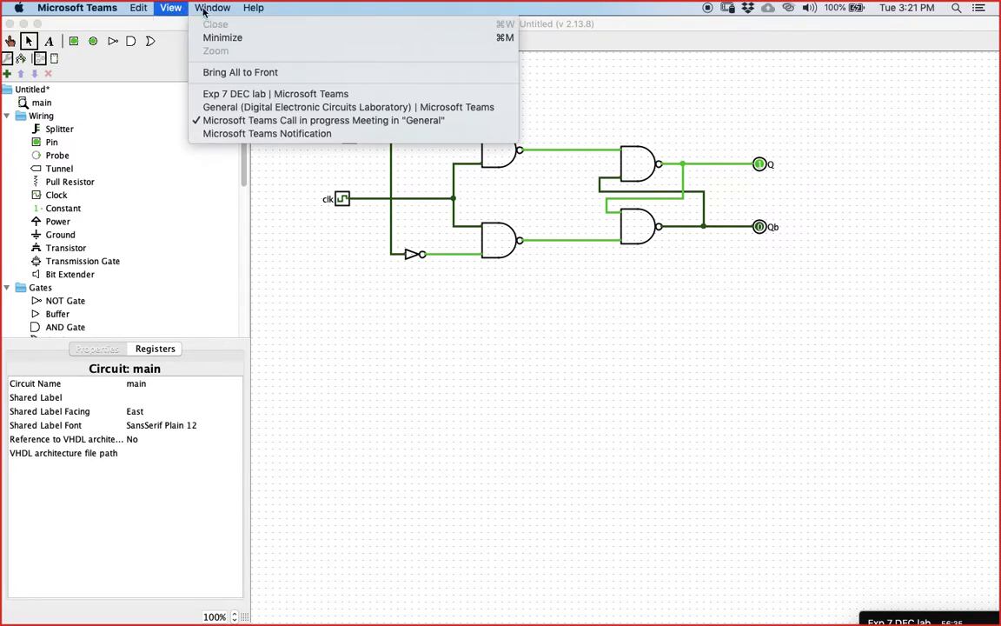
left_click(284, 158)
left_click(199, 8)
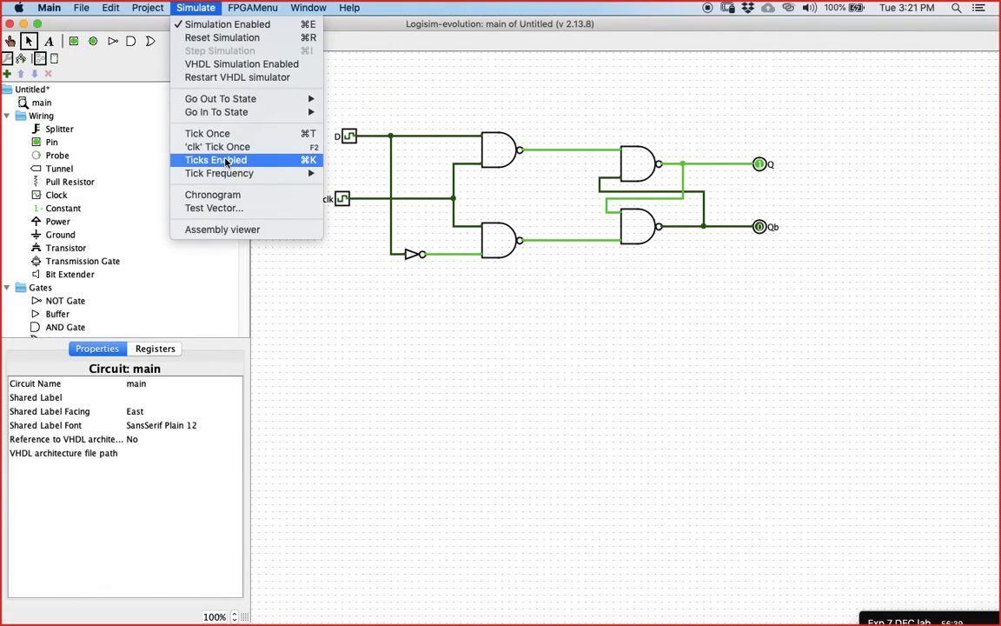
left_click(206, 145)
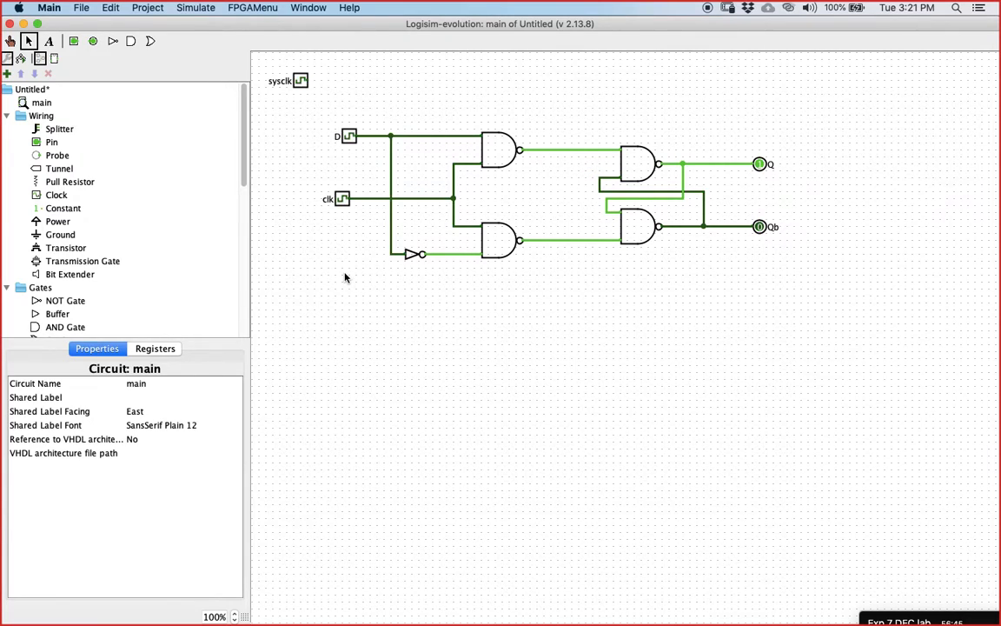
left_click(192, 8)
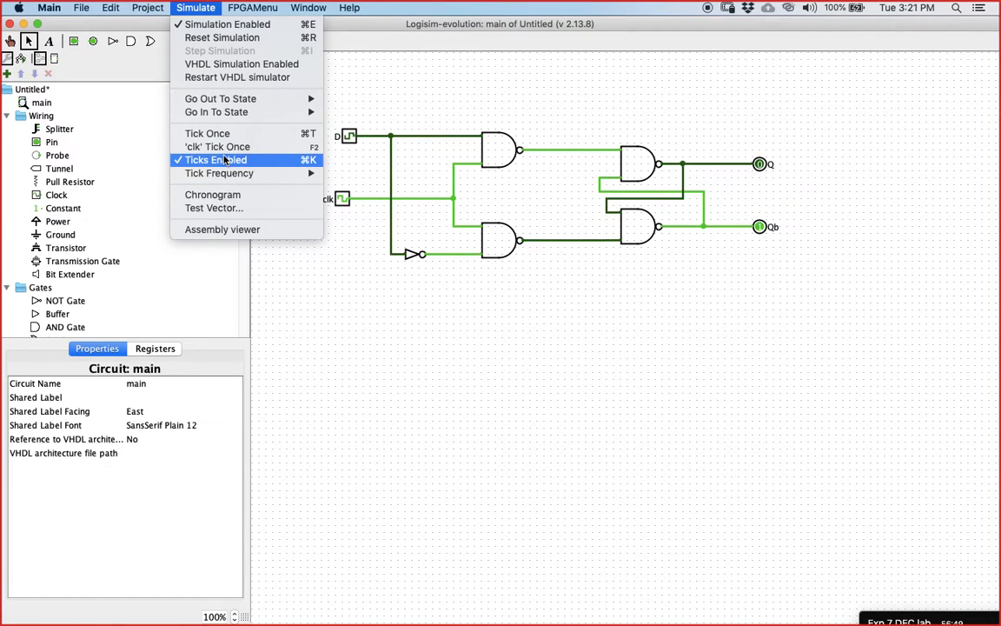
left_click(226, 160)
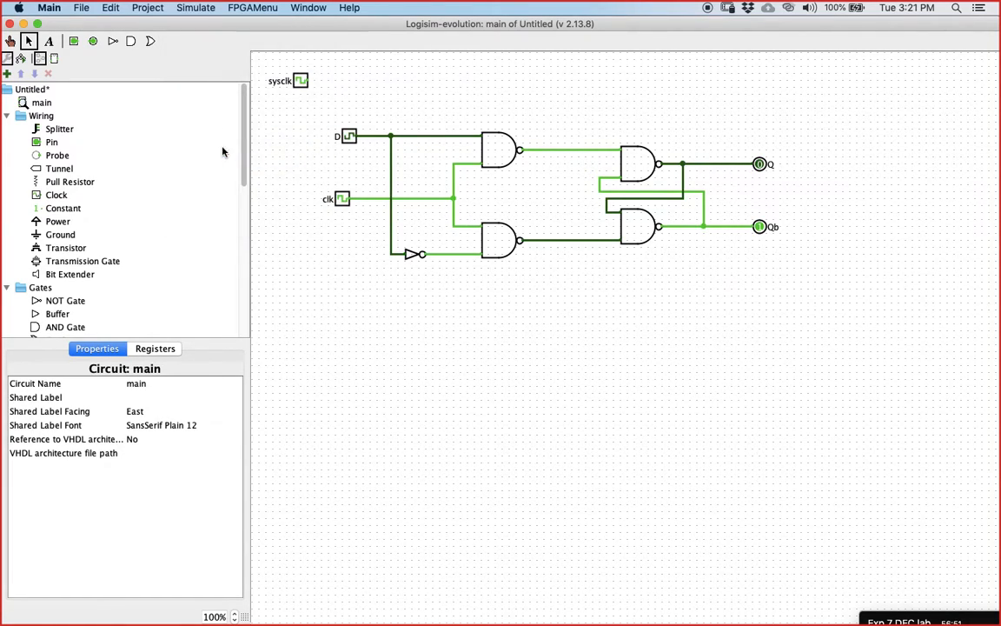
Step: Open the chronogram setup and add the signals sysclk, Q, D and clk to the logged selection
left_click(195, 8)
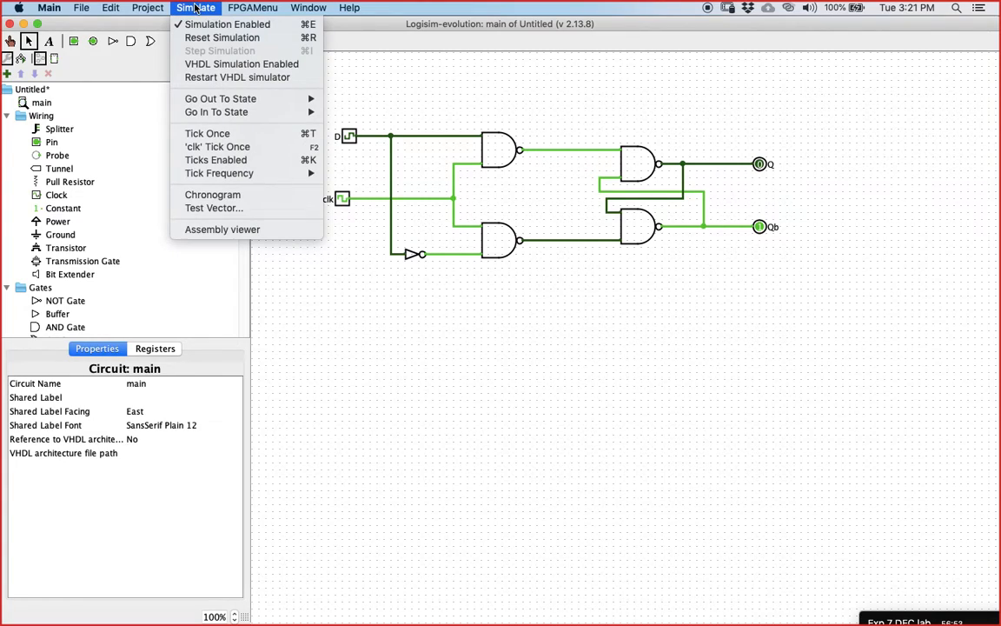
left_click(251, 198)
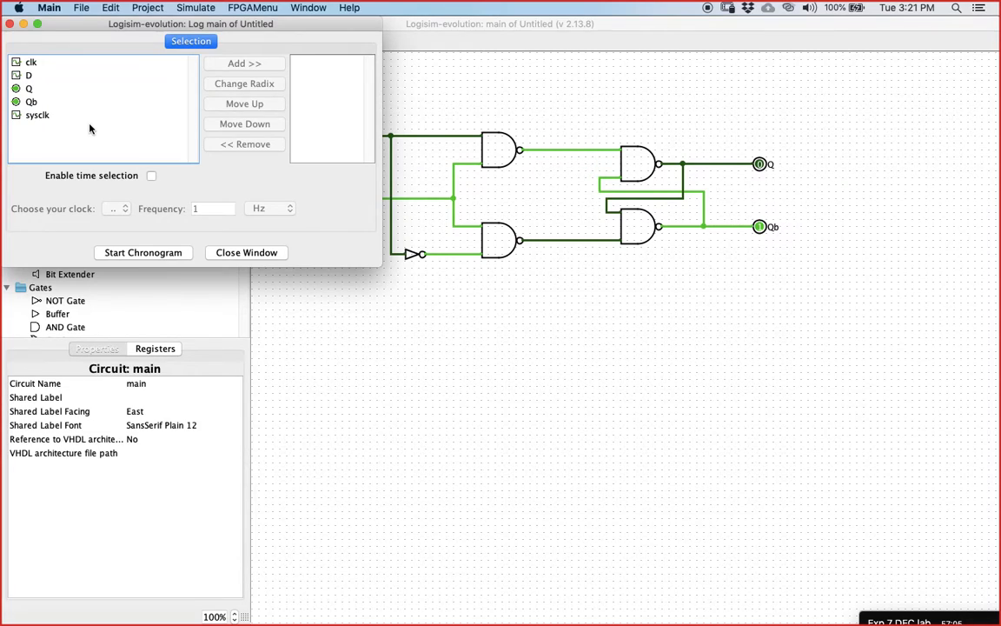
left_click(32, 116)
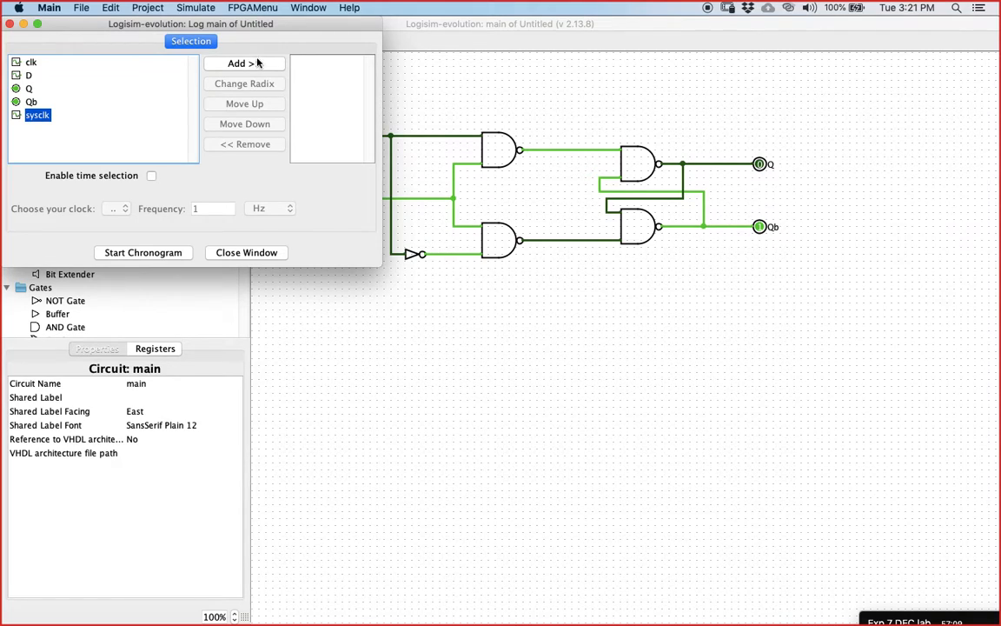
left_click(230, 62)
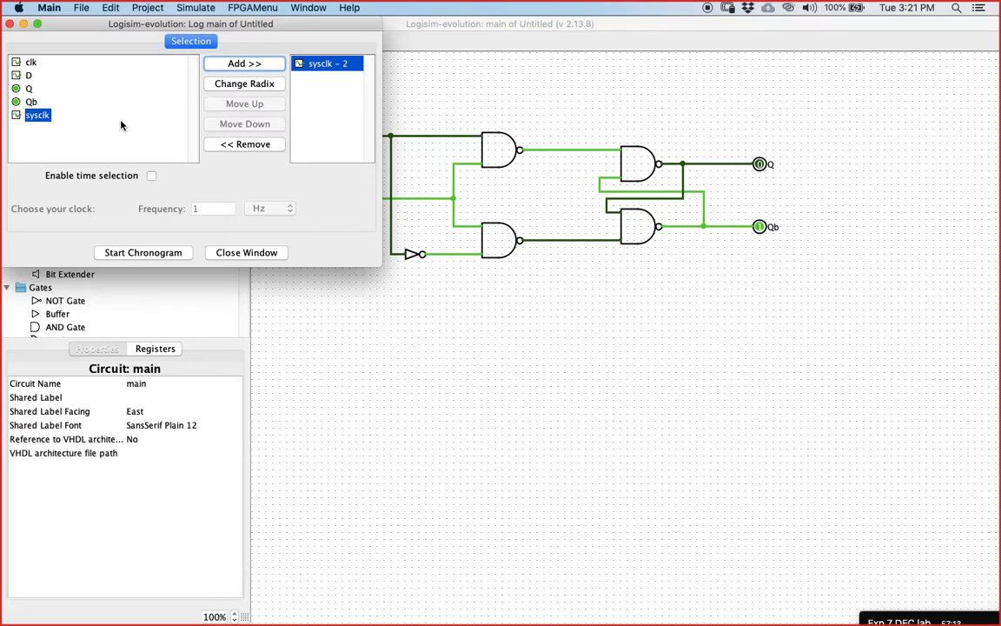
left_click(29, 89)
left_click(207, 63)
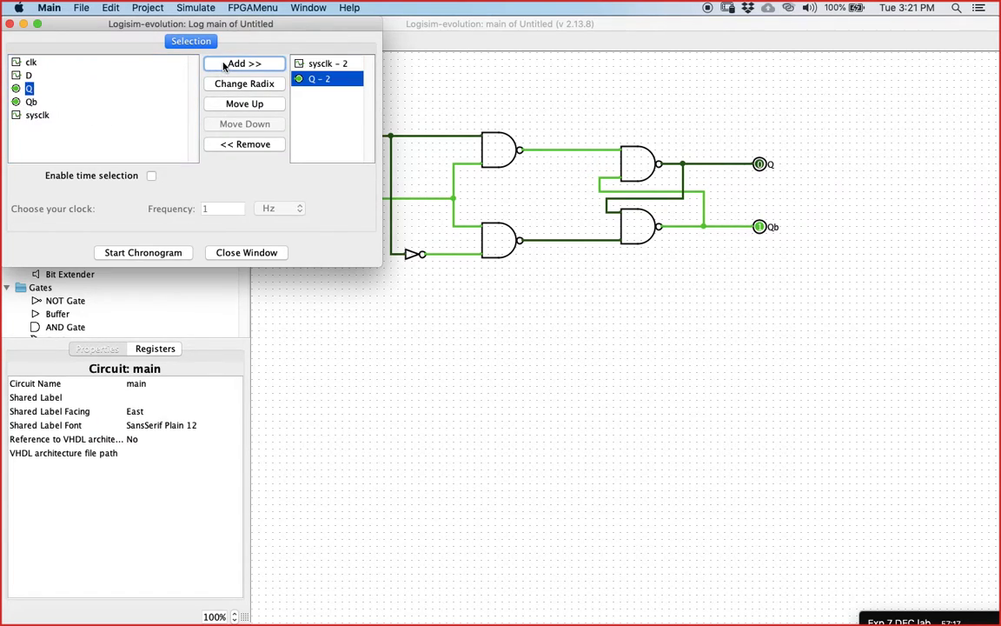
left_click(27, 75)
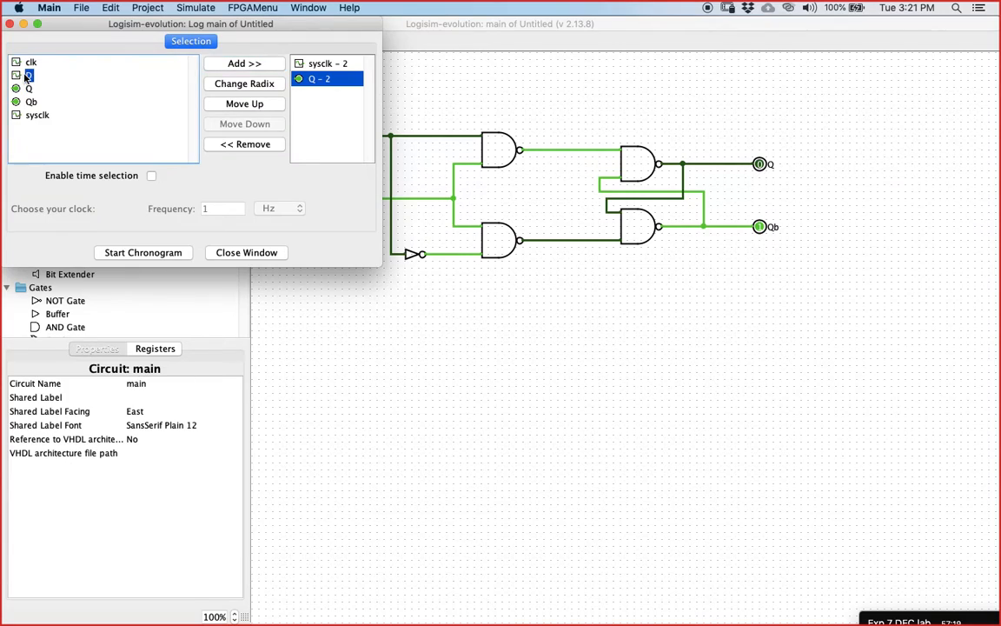
left_click(212, 61)
left_click(27, 61)
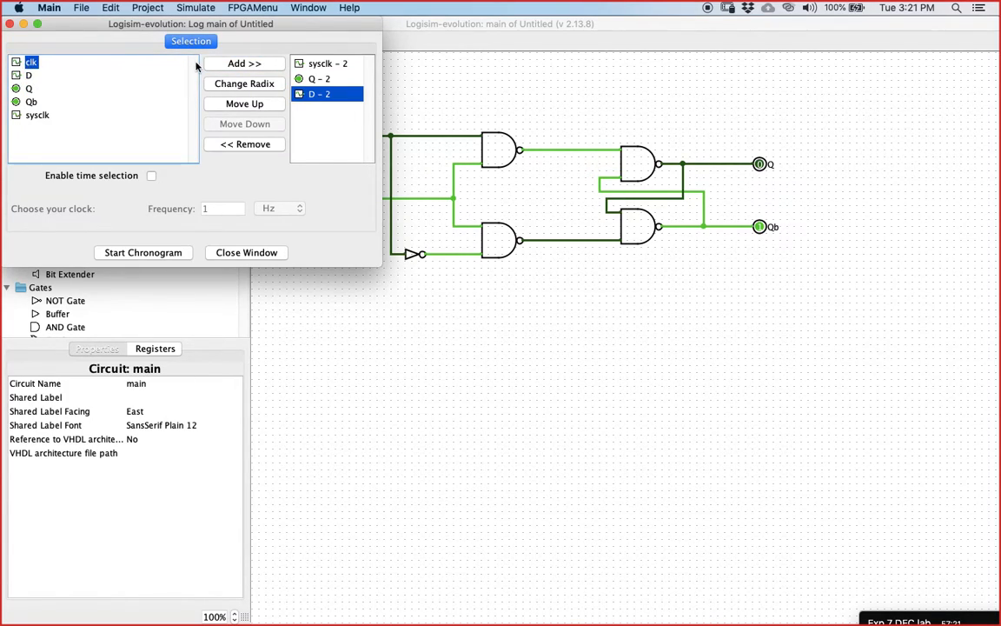
left_click(241, 66)
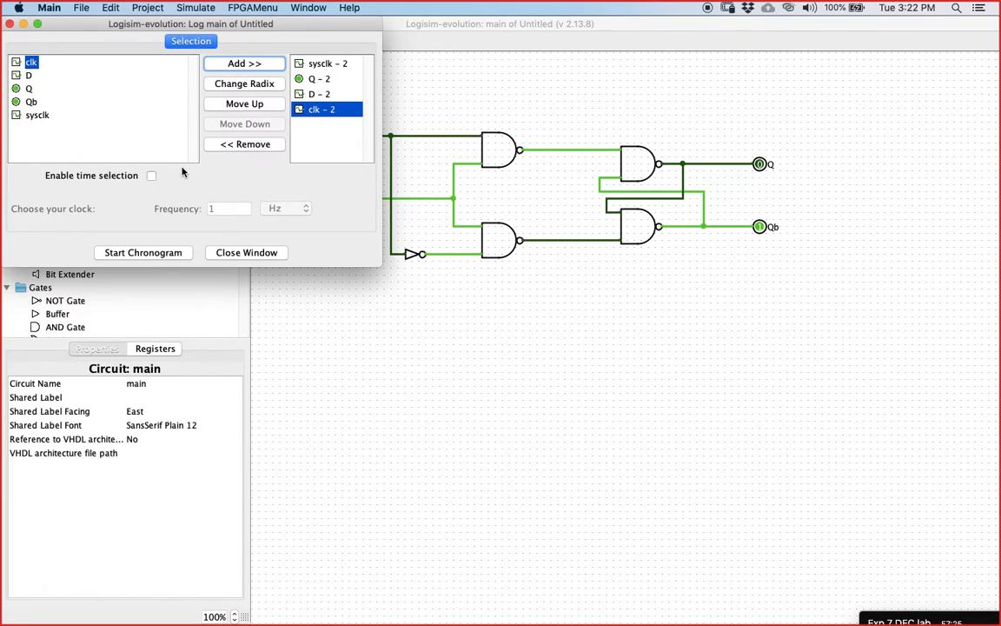
Step: Start the chronogram with time selection enabled and highlight the Q signal
left_click(150, 175)
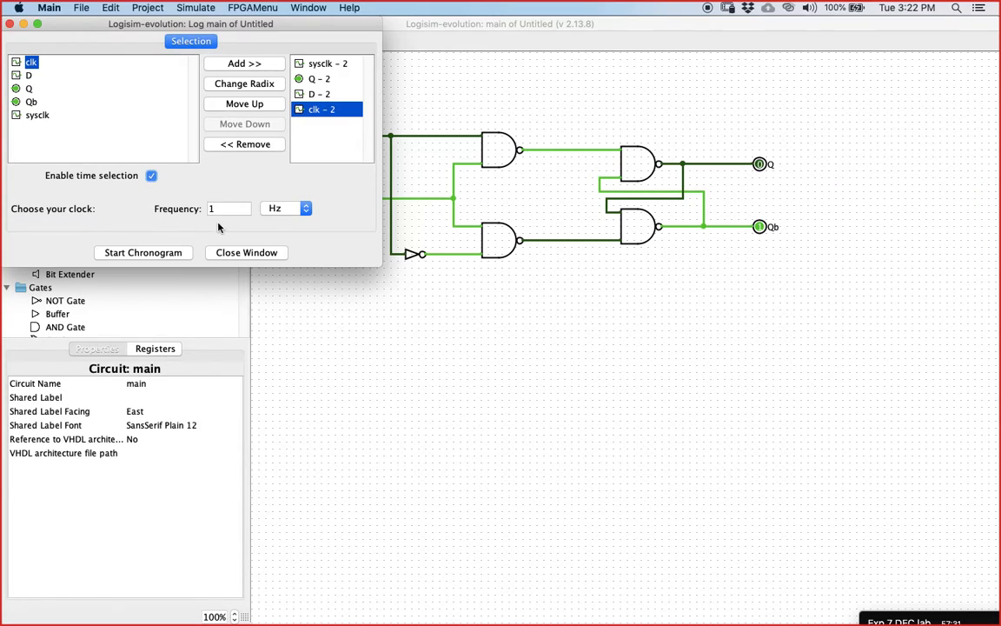
left_click(161, 256)
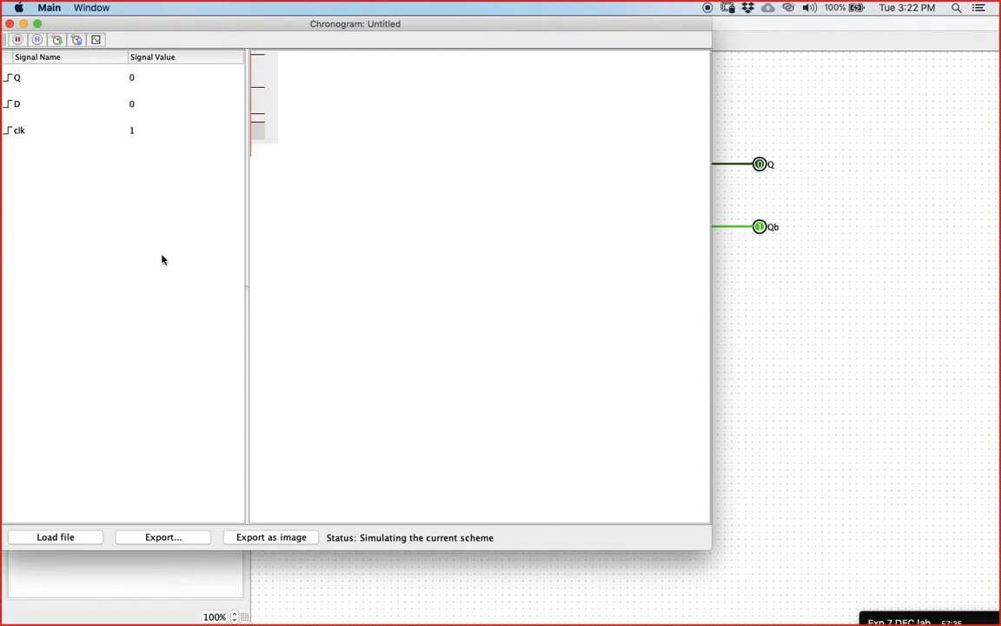
left_click(95, 130)
left_click(34, 76)
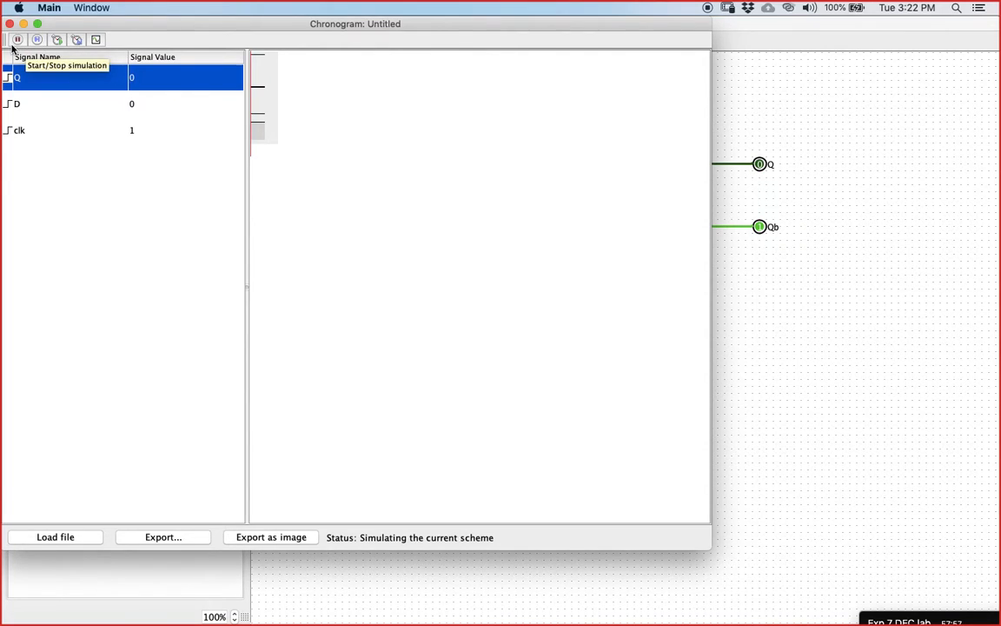
Step: Advance the simulation one tick at a time, and extend the waveforms past 4 s with continuous ticks before stopping them
left_click(76, 41)
left_click(76, 41)
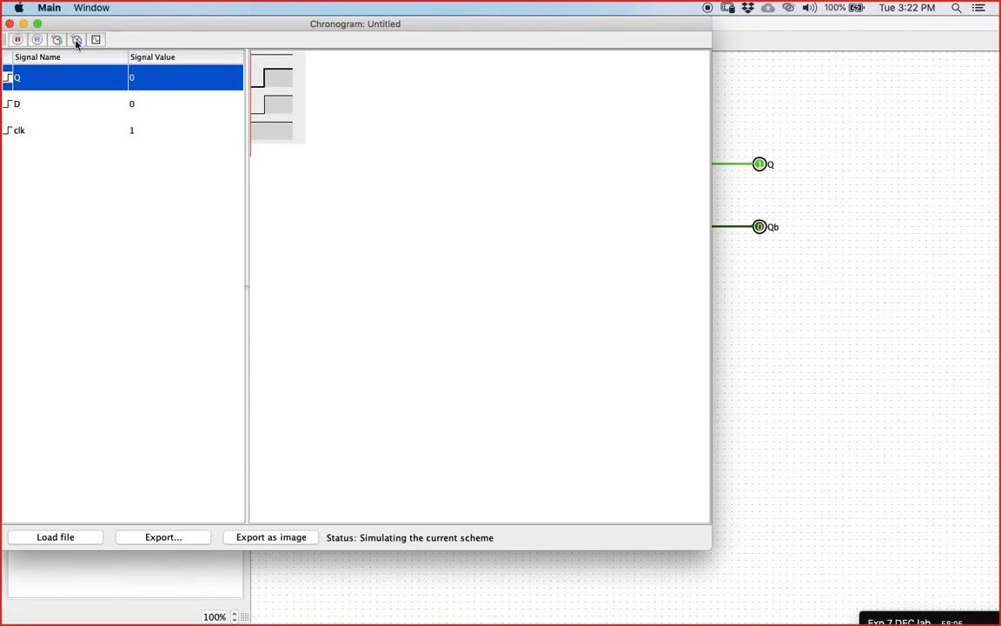
left_click(76, 41)
left_click(76, 40)
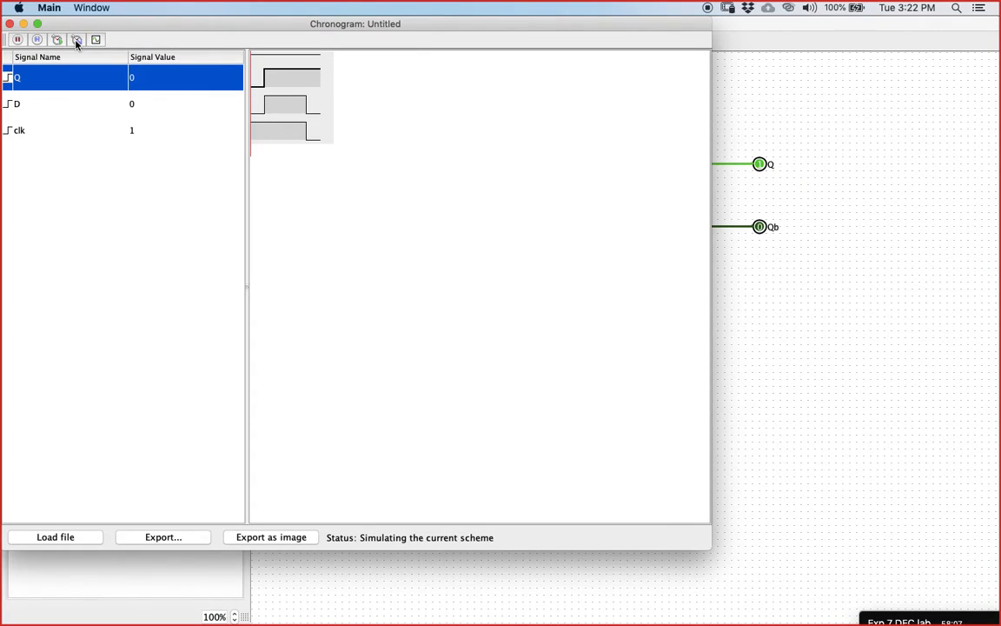
left_click(75, 41)
left_click(75, 41)
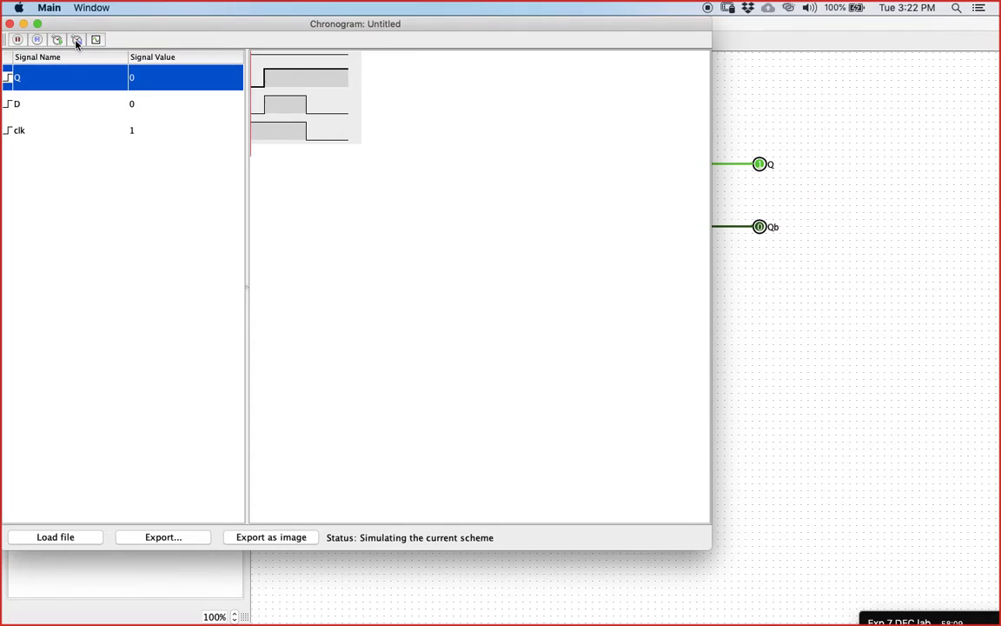
left_click(76, 41)
left_click(75, 41)
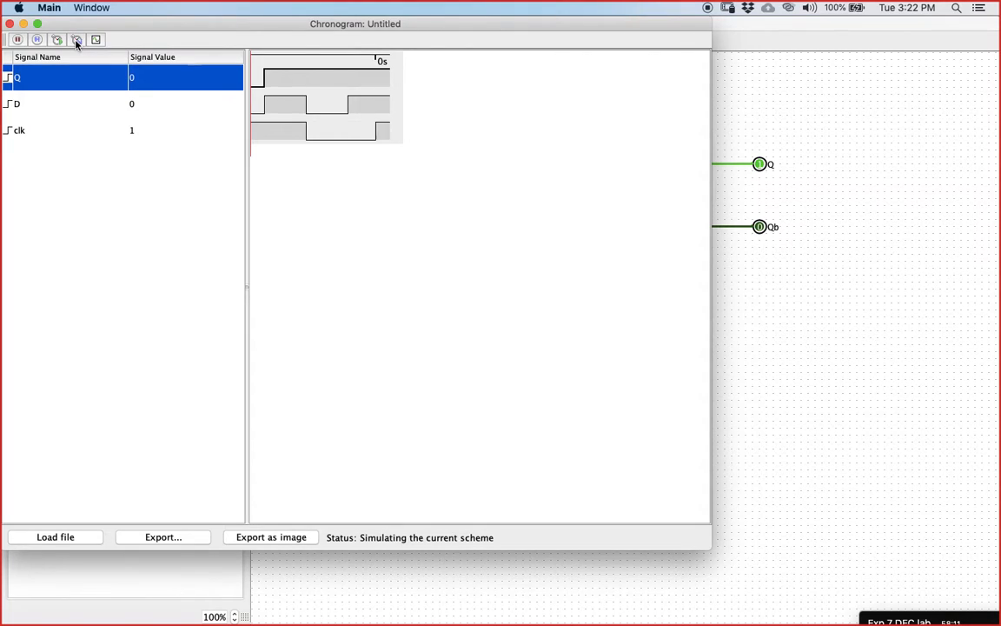
left_click(76, 40)
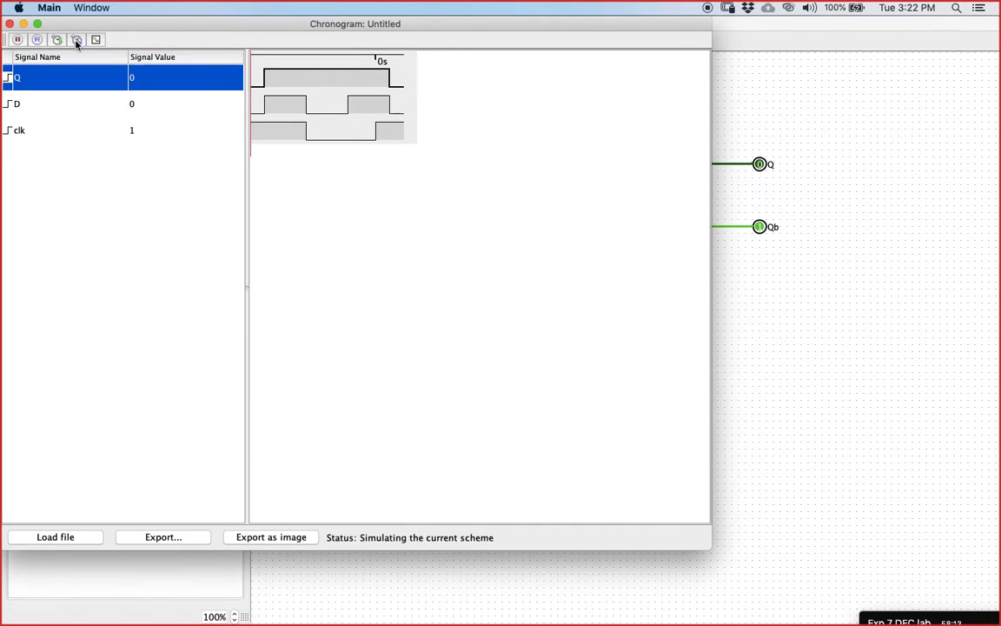
left_click(76, 41)
left_click(75, 41)
left_click(75, 40)
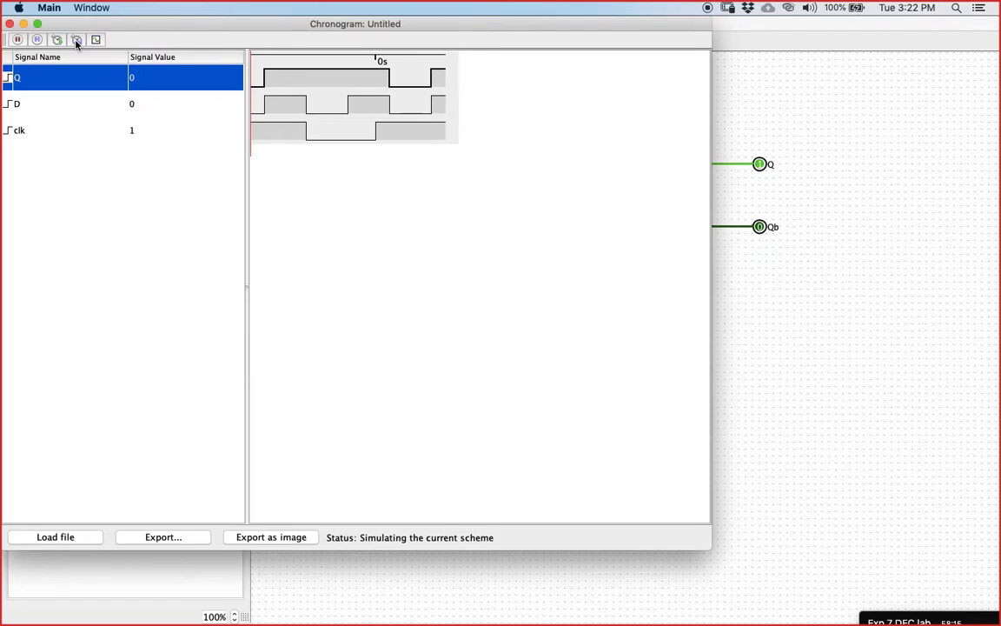
left_click(76, 40)
left_click(76, 40)
left_click(76, 40)
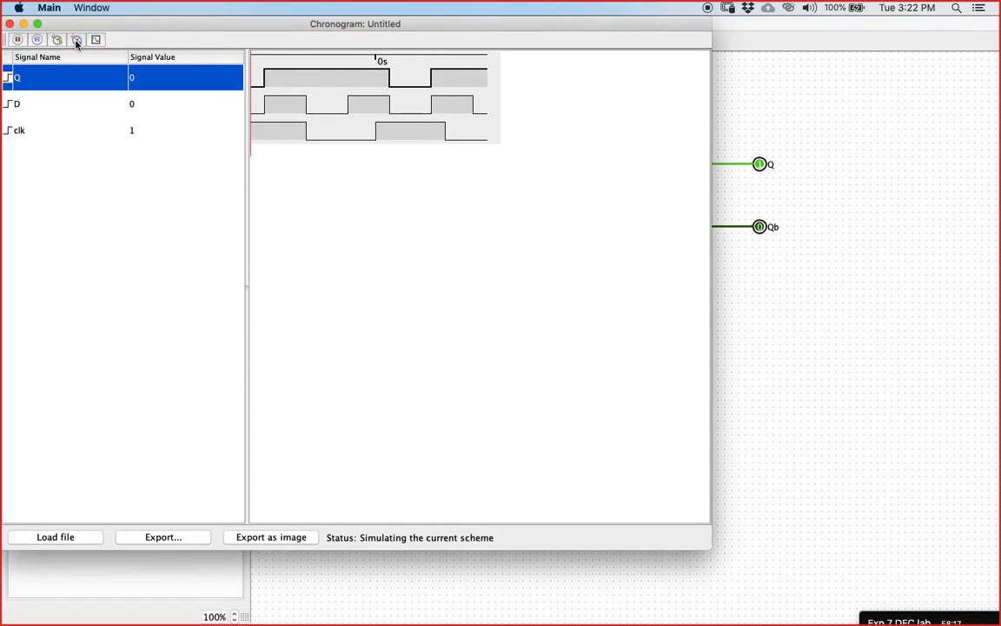
left_click(76, 41)
left_click(76, 41)
left_click(76, 41)
left_click(76, 41)
left_click(58, 41)
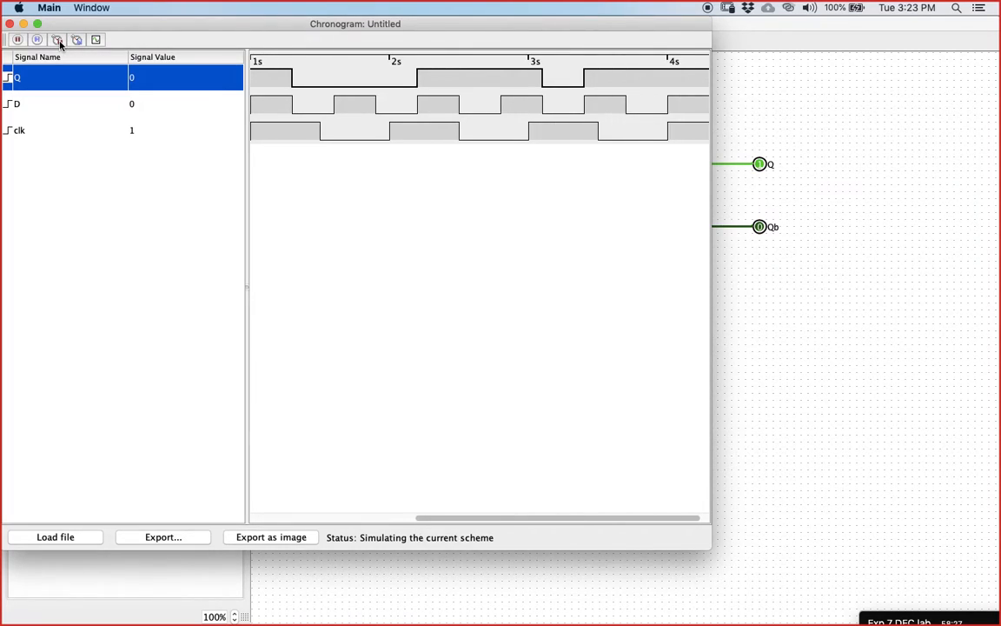
Step: Compare the clk, D and Q waveforms in the chronogram by highlighting each, focusing on the interval around 2 s
left_click(237, 130)
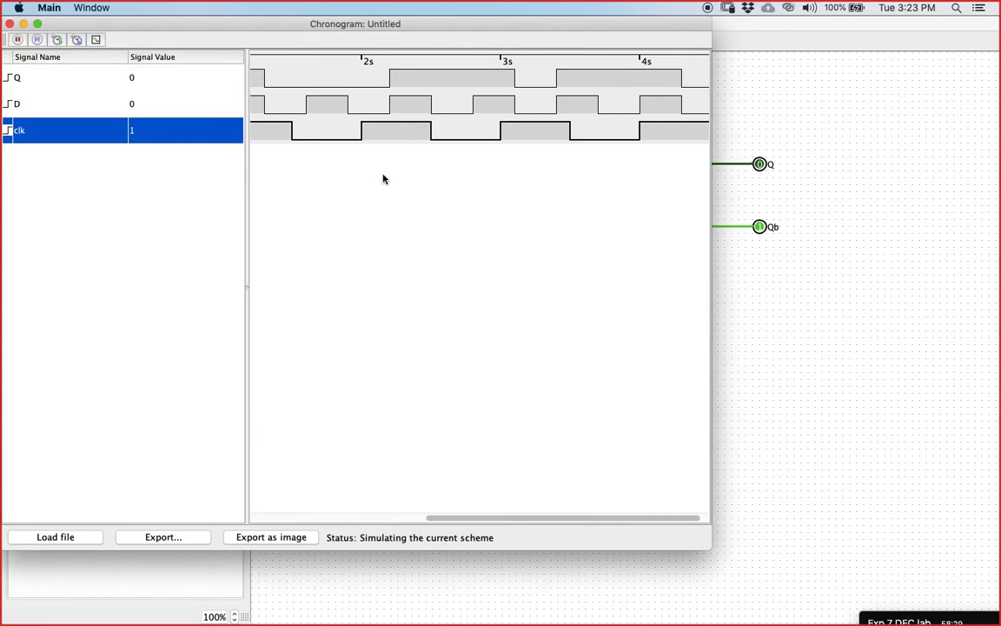
left_click(87, 105)
left_click(78, 78)
left_click(84, 105)
left_click(87, 131)
left_click(343, 106)
left_click(407, 75)
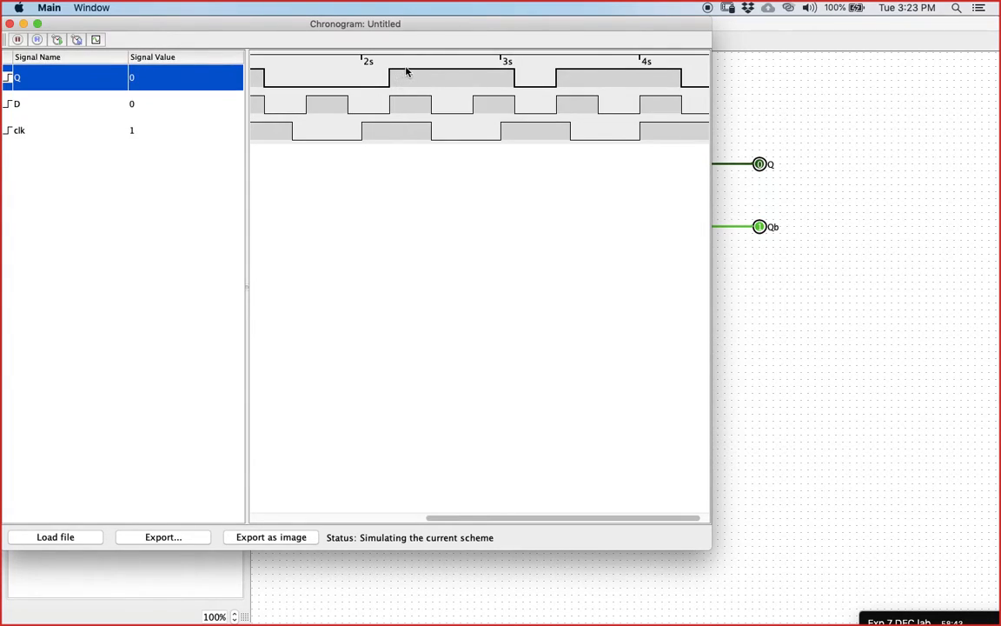
Step: Examine the Q, D and clk waveforms around the clk falling edge midway between 2 s and 3 s, highlighting each signal in turn
left_click(428, 111)
left_click(434, 132)
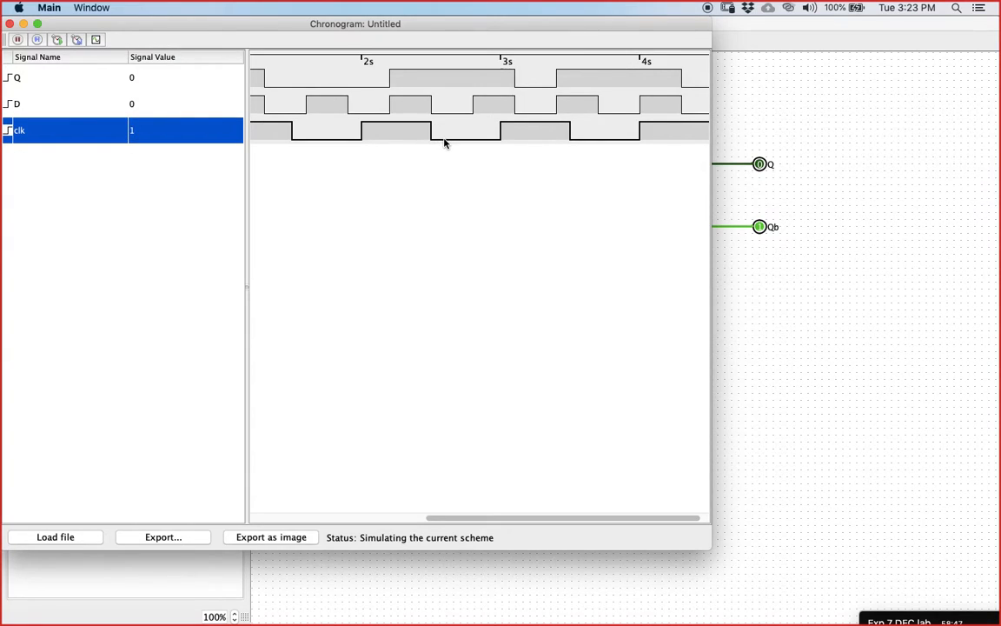
left_click(439, 110)
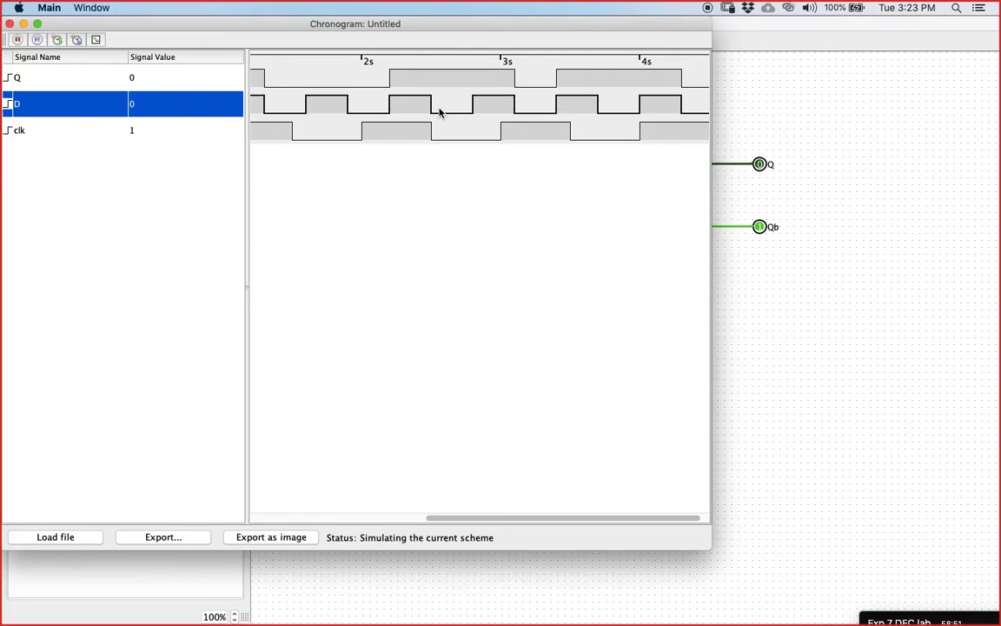
left_click(434, 80)
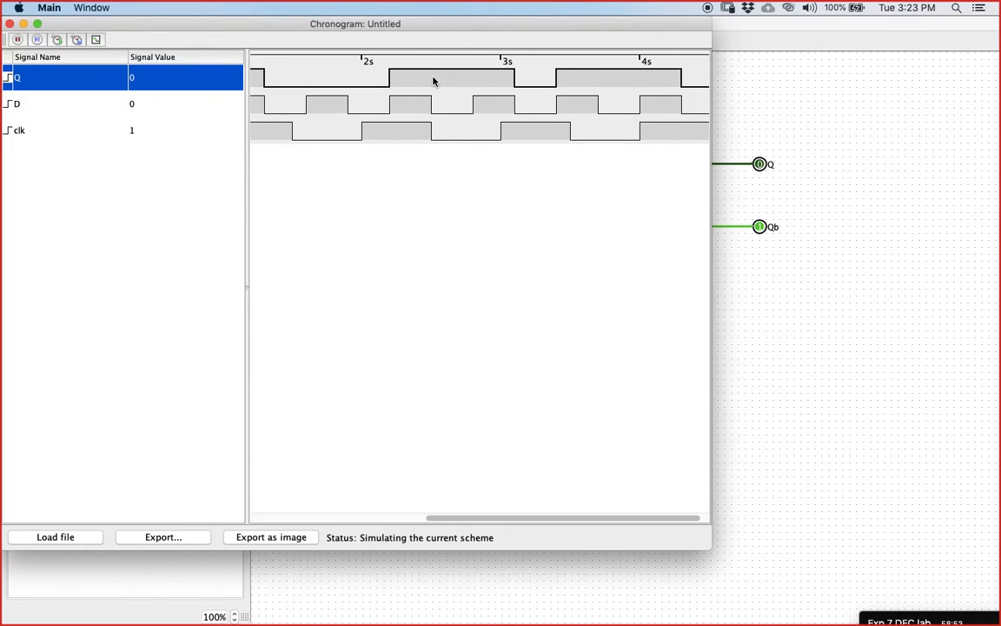
left_click(431, 106)
left_click(432, 132)
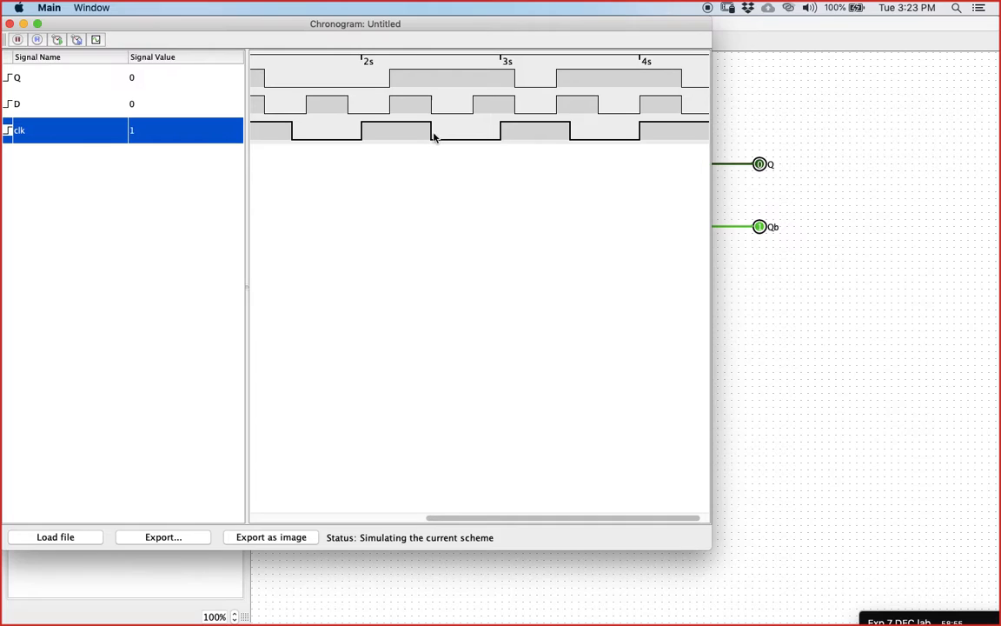
left_click(437, 106)
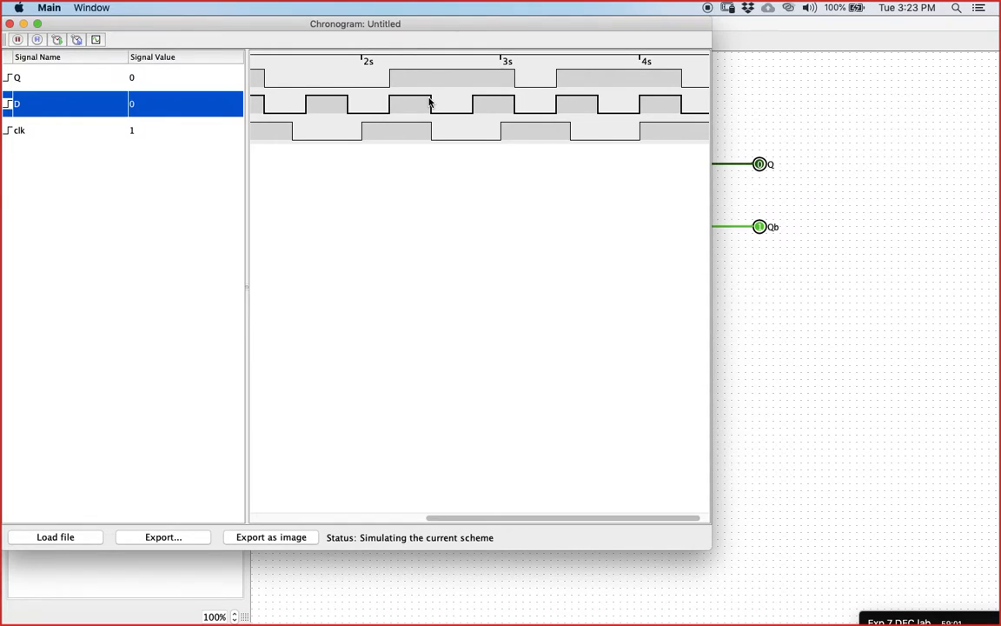
left_click(428, 129)
left_click(426, 103)
left_click(431, 80)
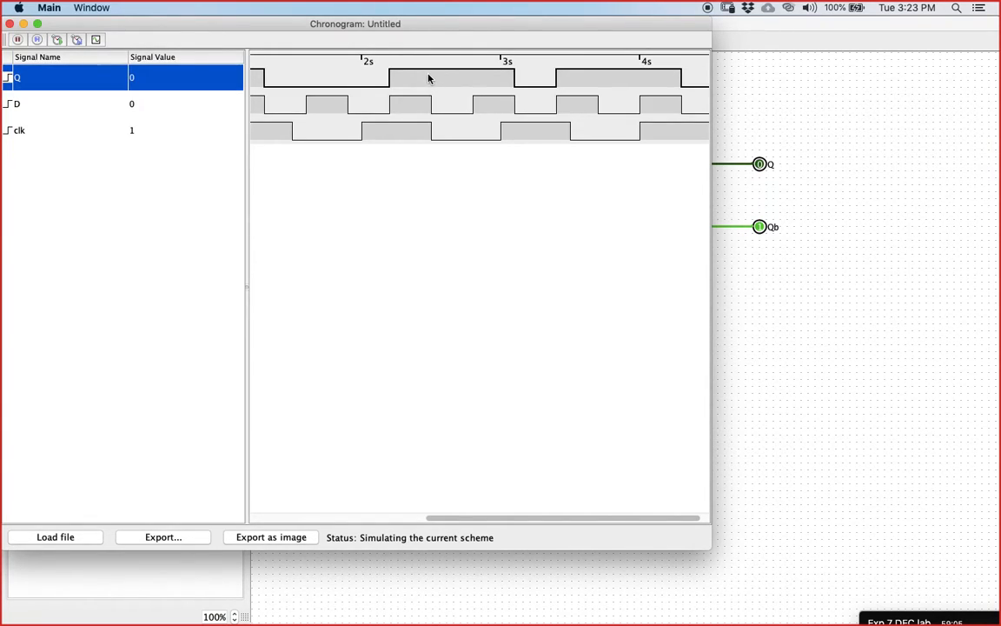
left_click(431, 104)
left_click(433, 130)
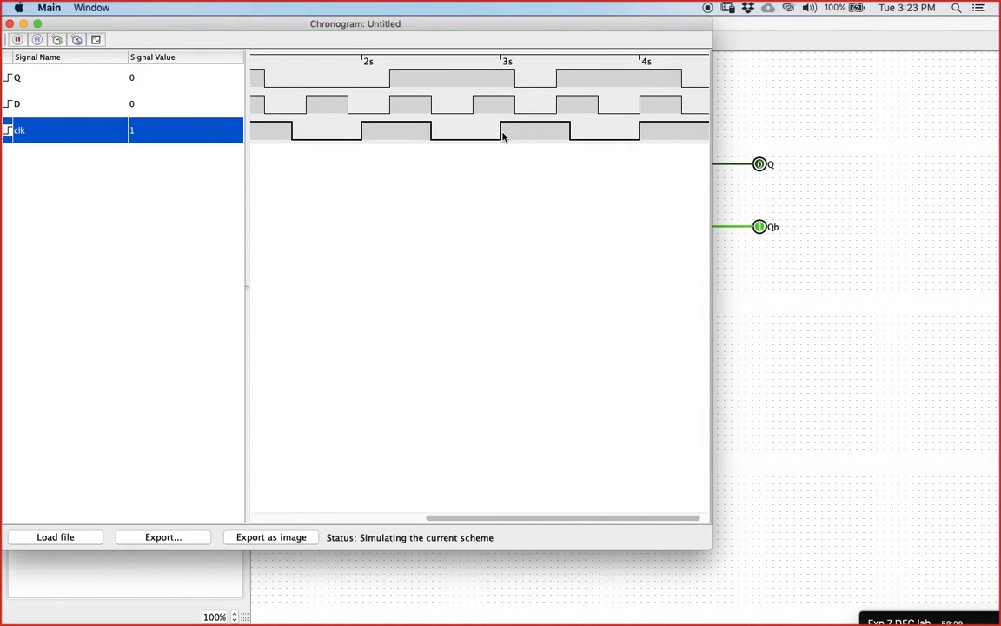
Step: Compare how Q follows D around the clk rising edge at 3 s and through that high phase, highlighting each waveform
left_click(491, 80)
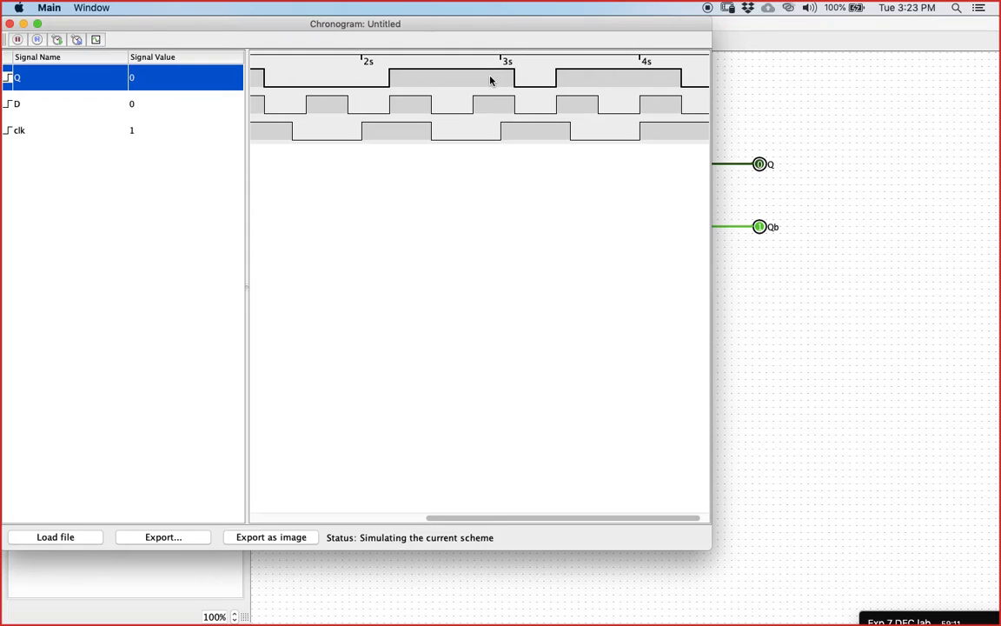
left_click(478, 104)
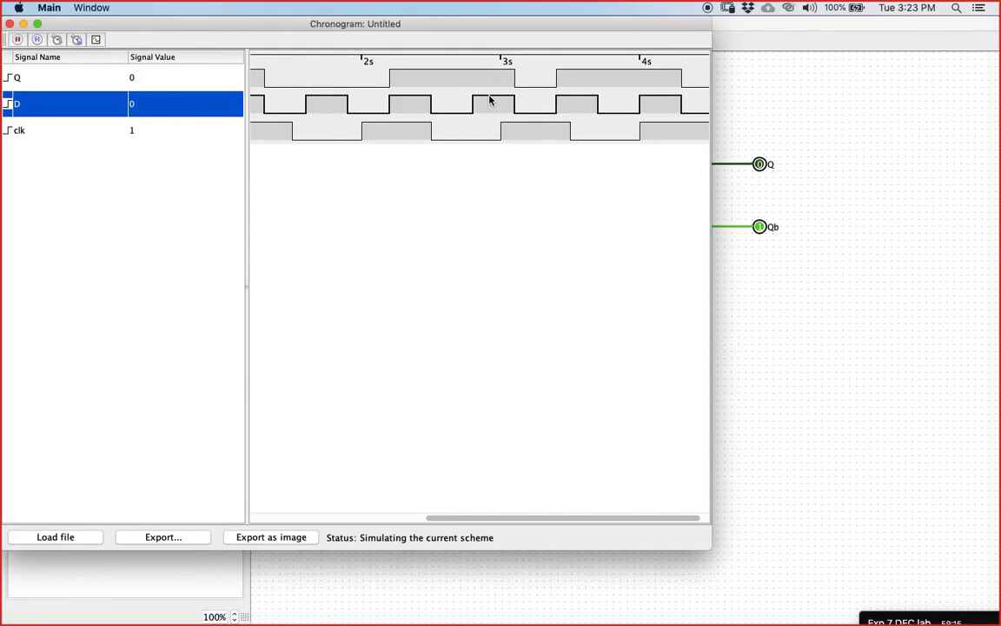
left_click(487, 75)
left_click(469, 103)
left_click(492, 130)
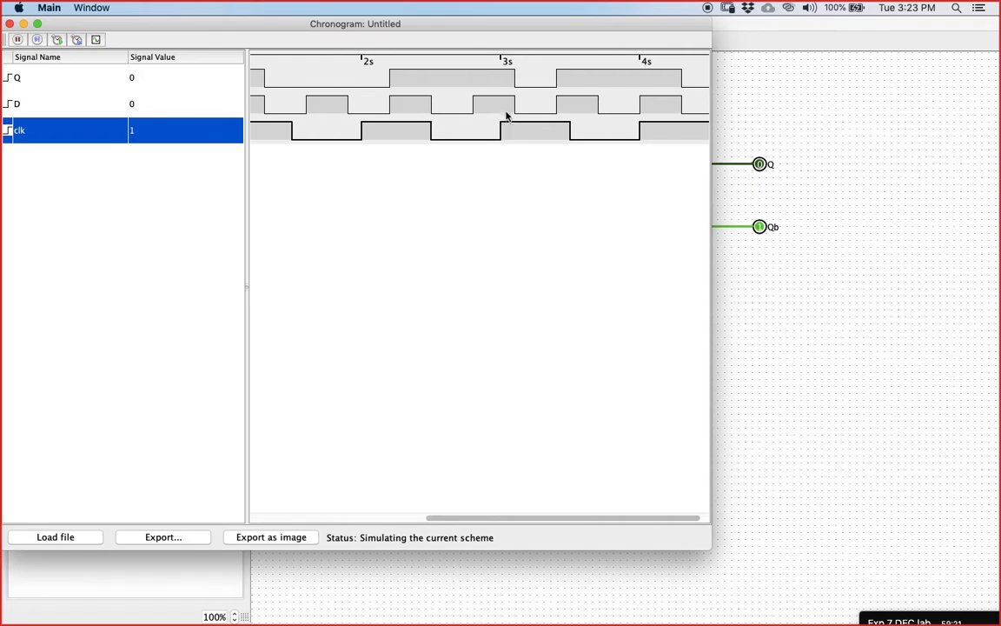
left_click(504, 103)
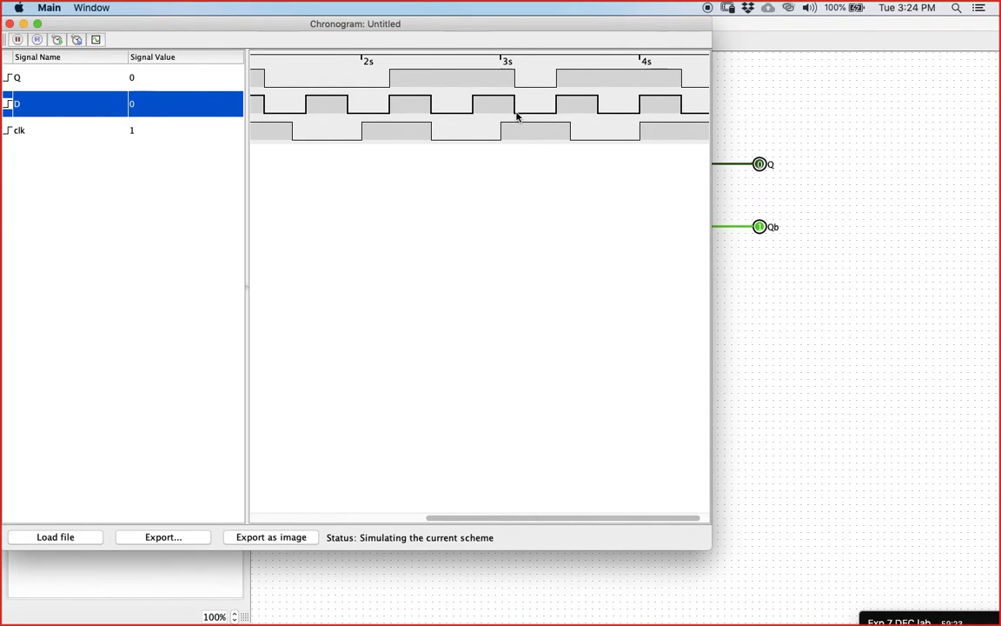
left_click(560, 80)
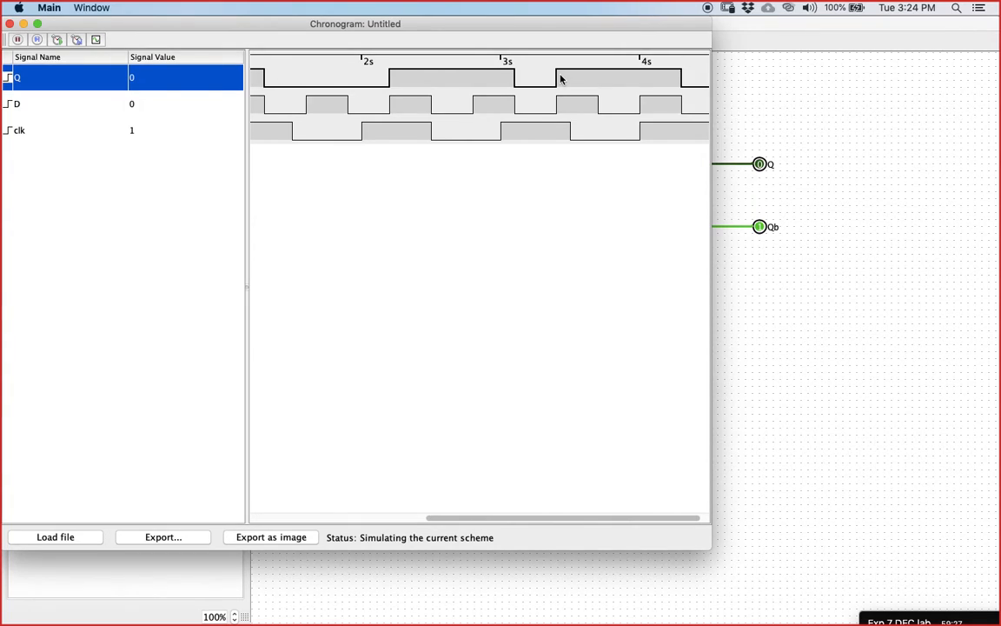